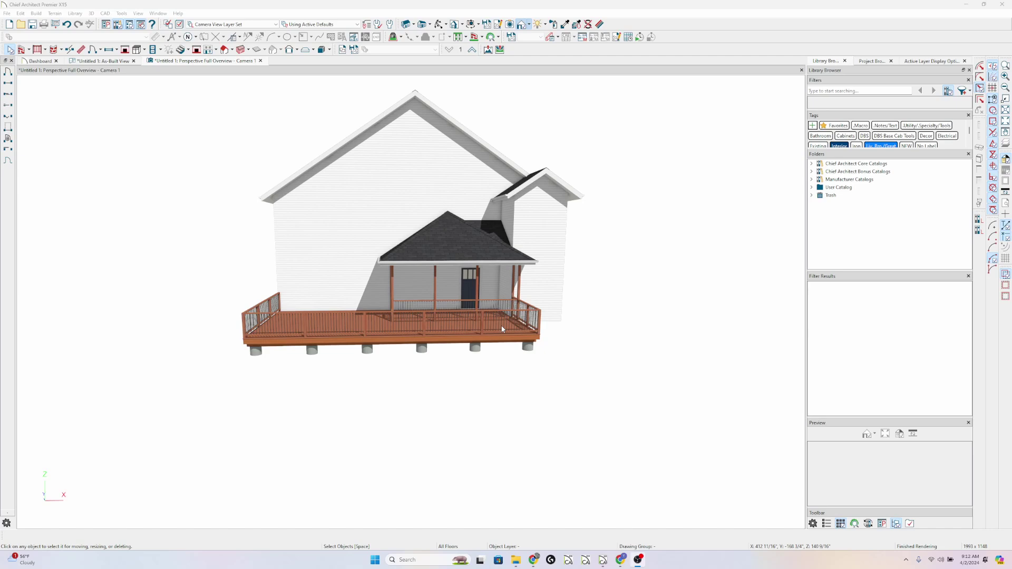
Check that Auto Rebuild Roofs is enabled in the roof settings and tile the As-Built plan beside the perspective camera view.
click(117, 62)
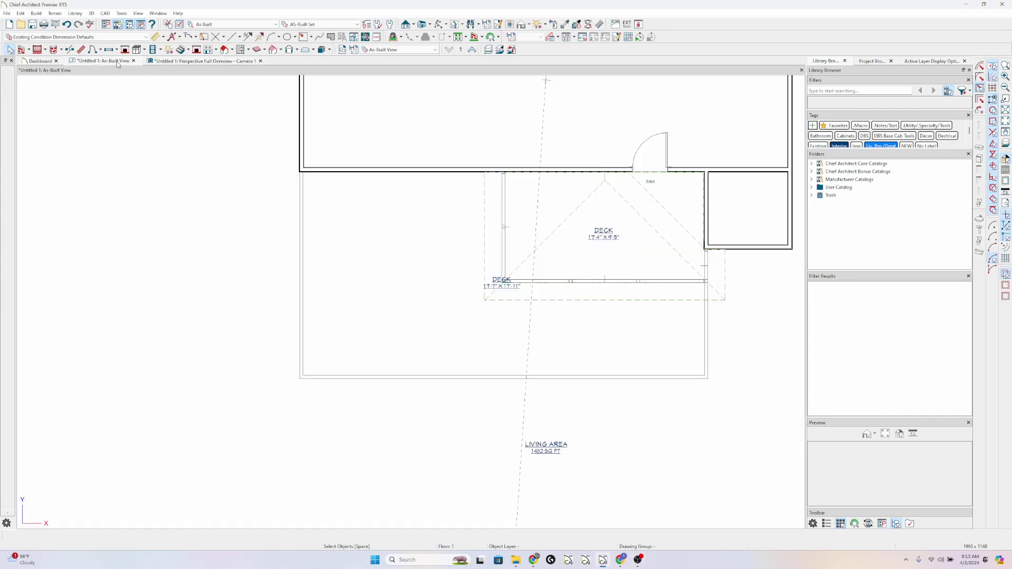
middle_drag(654, 244, 576, 296)
scroll(575, 297, up, 1)
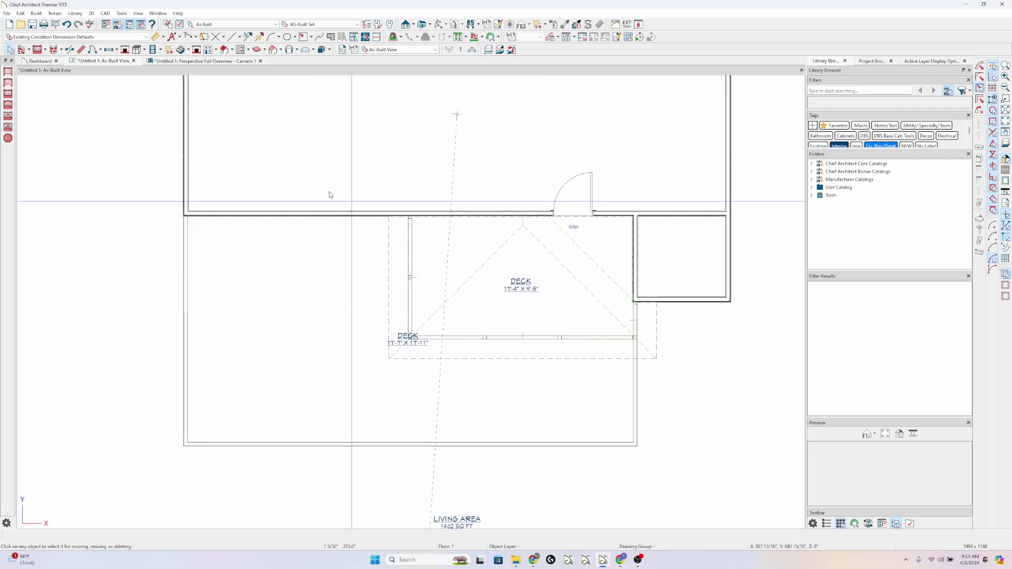
double_click(227, 50)
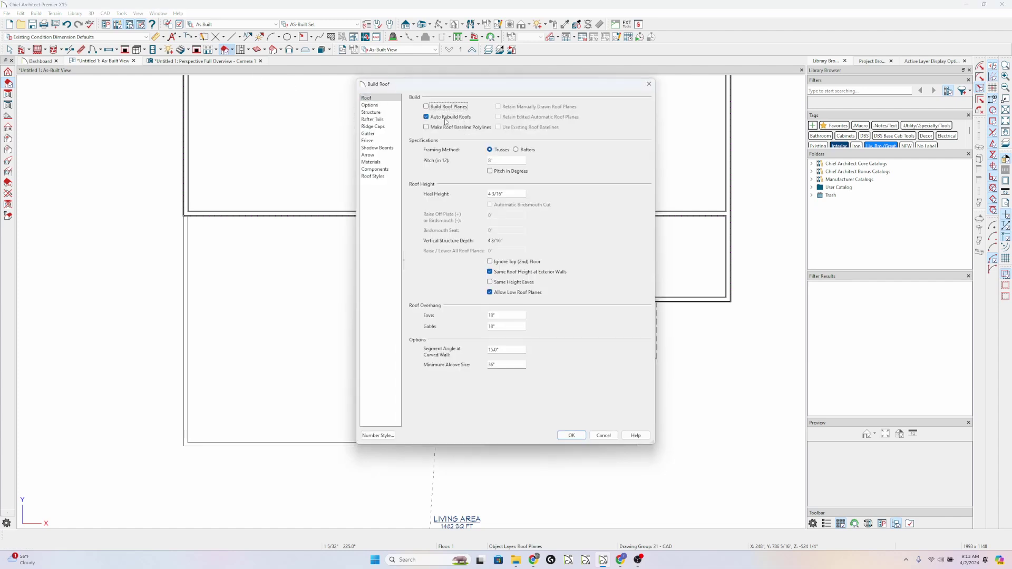
key(Return)
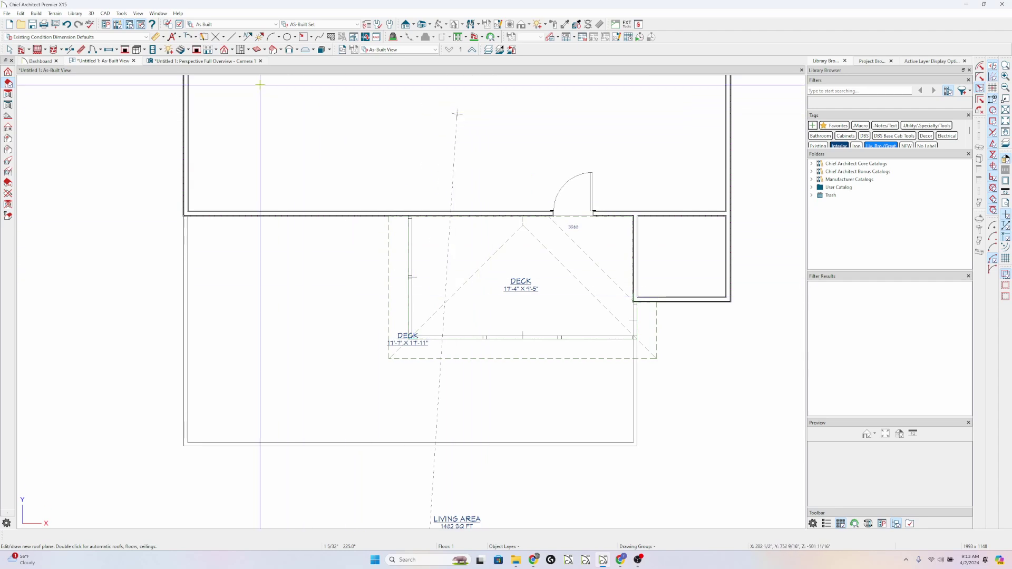
key(shift+t)
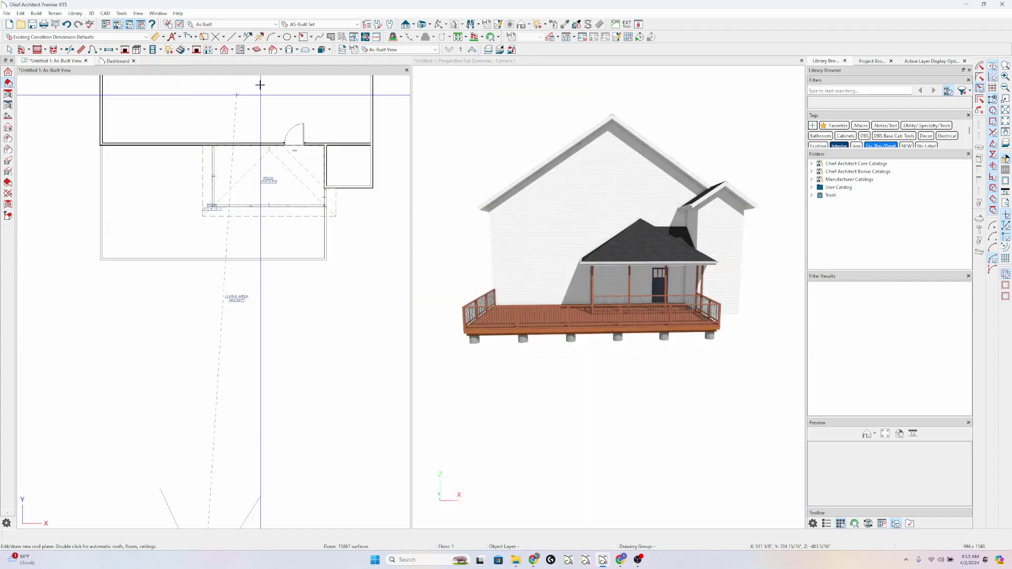
middle_drag(275, 205, 281, 390)
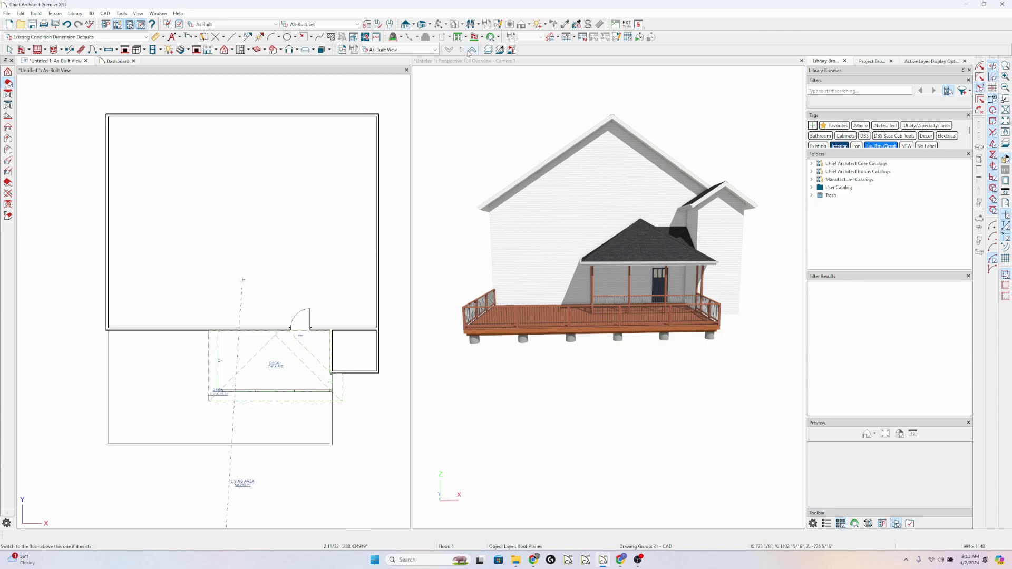
Move the small bump-out's front wall outward toward the front edge of the covered deck.
click(364, 373)
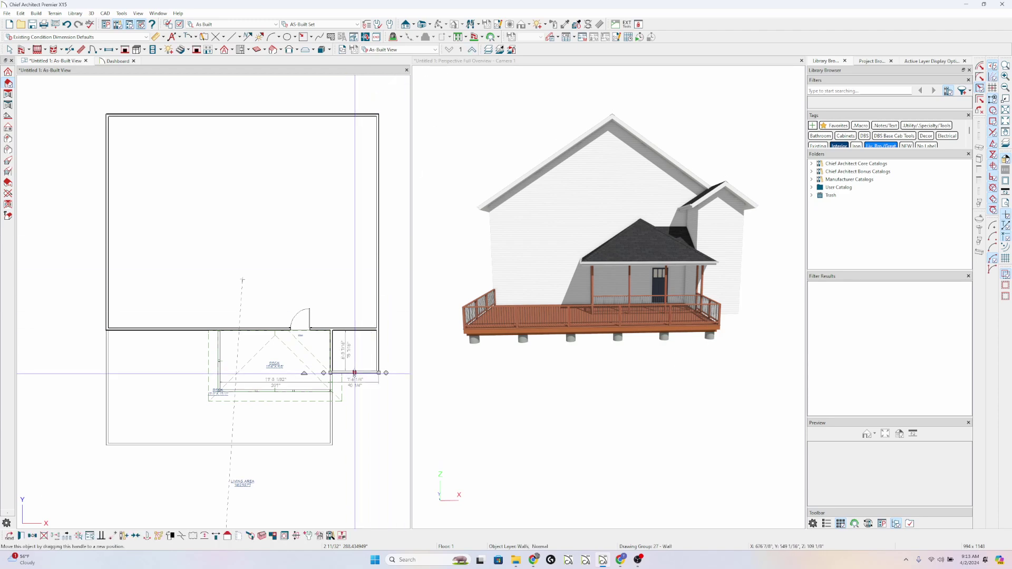
drag(354, 407, 355, 384)
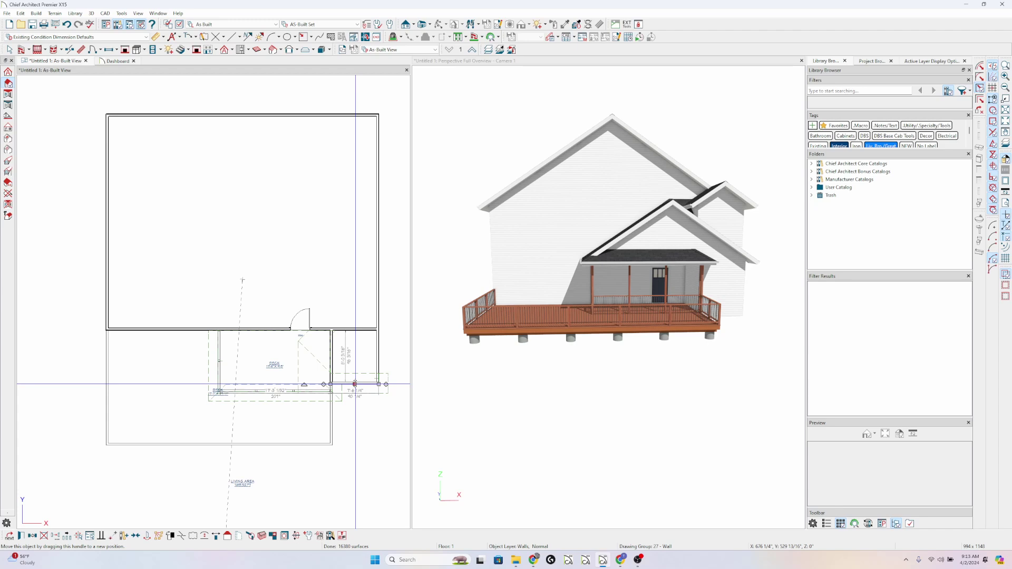
click(746, 293)
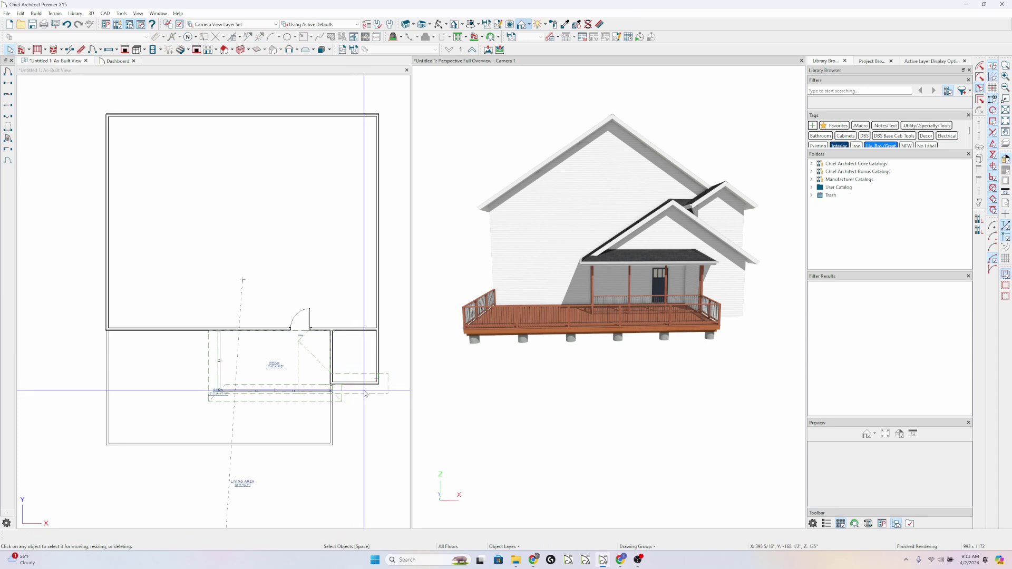
Move the bump-out's front wall back toward the house and align it with the upper-floor wall.
click(357, 352)
scroll(364, 366, up, 2)
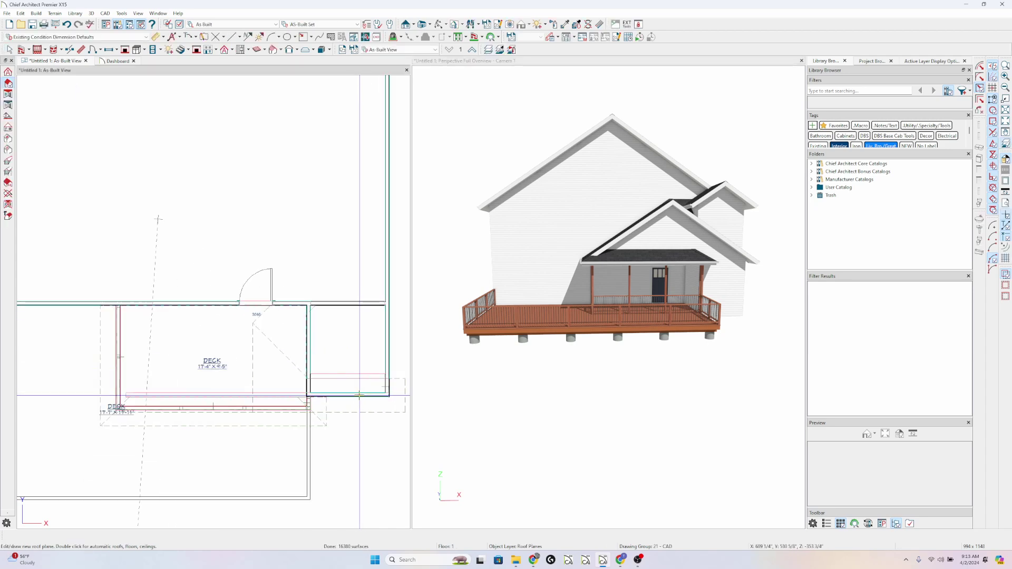
click(364, 374)
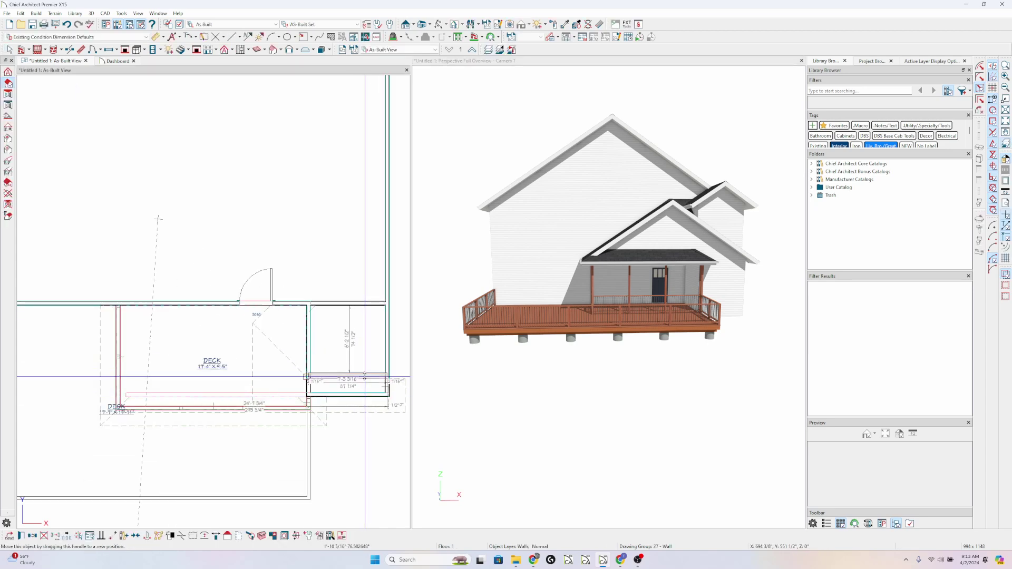
drag(364, 377, 365, 377)
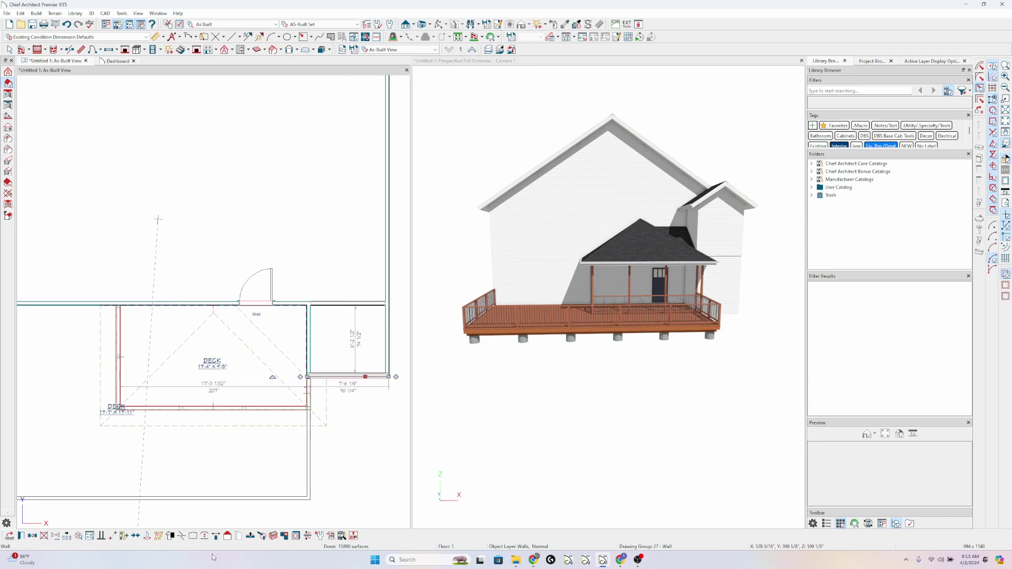
click(250, 535)
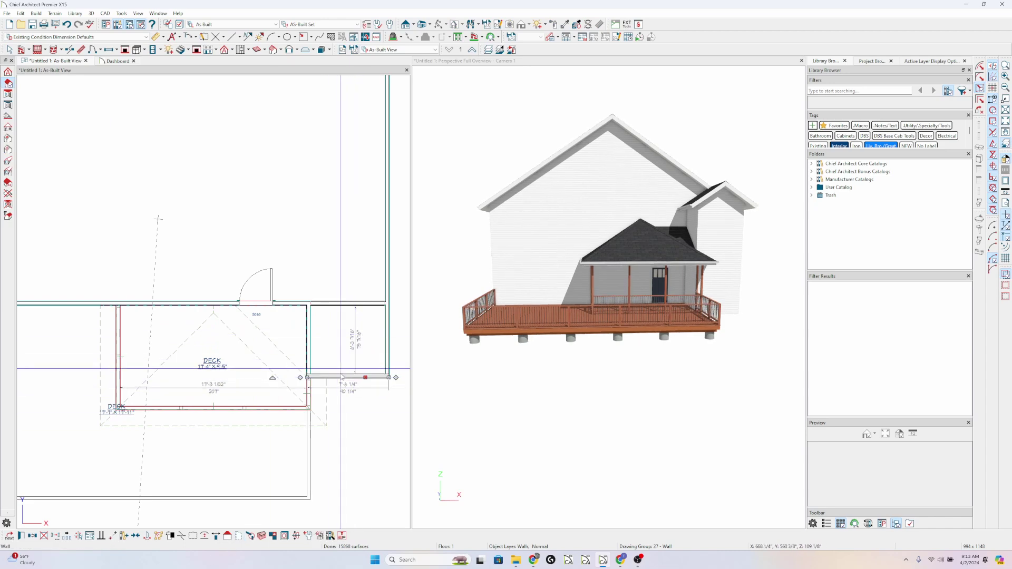
click(116, 371)
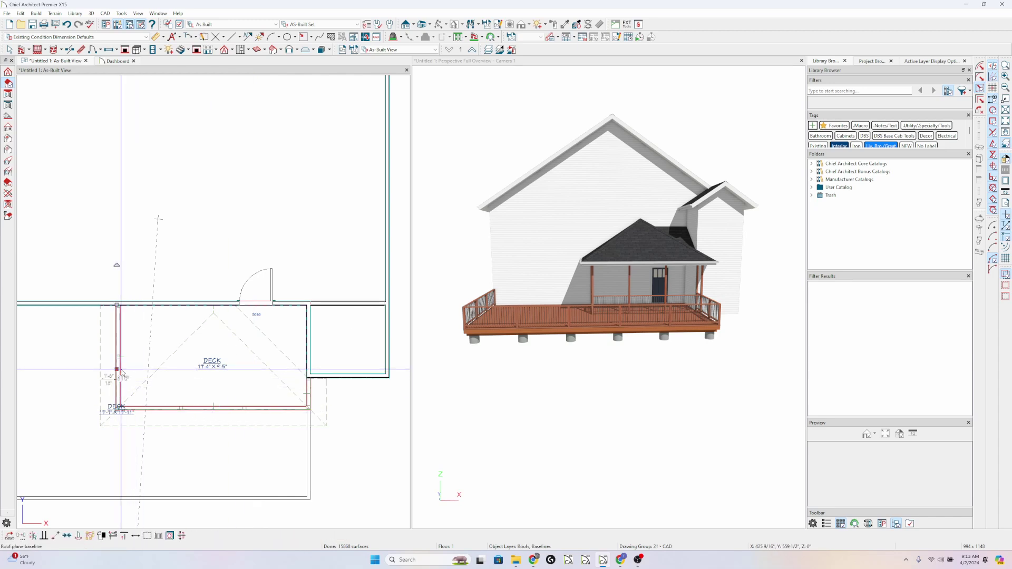
drag(116, 370, 169, 351)
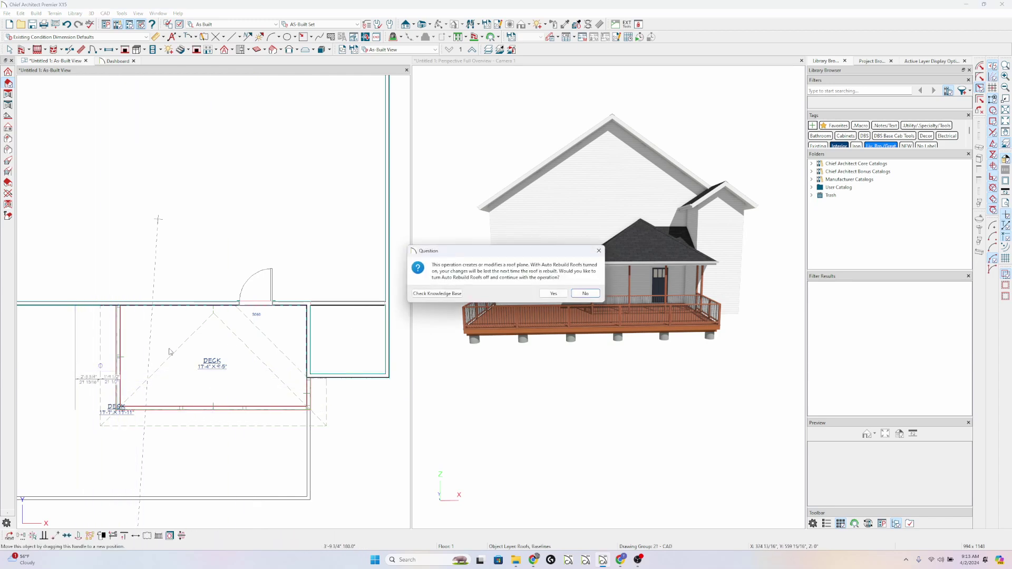
click(554, 293)
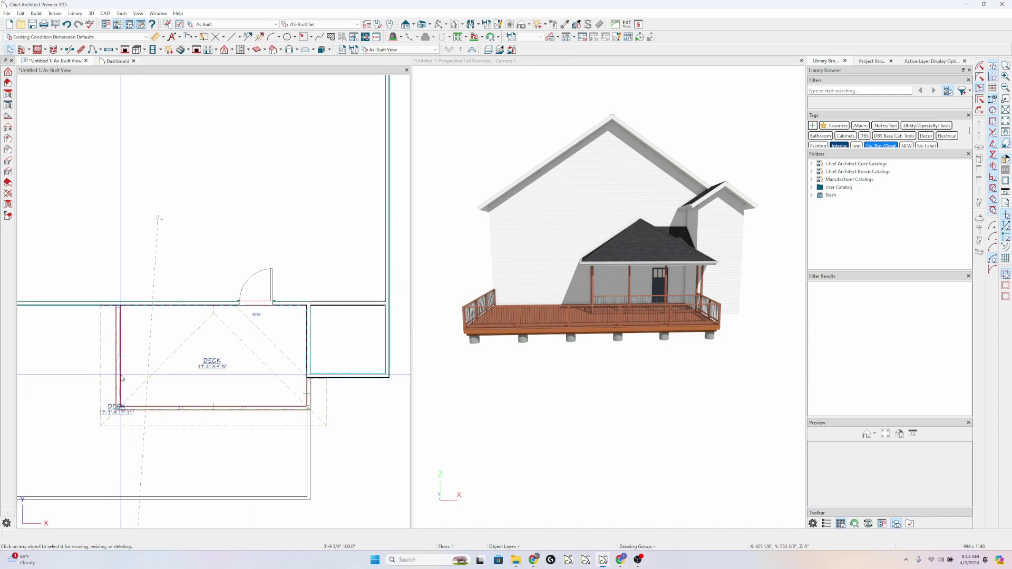
Move the covered deck's side railing outward to widen the deck to about 20'-10", and undo the move.
click(117, 369)
drag(116, 374, 79, 378)
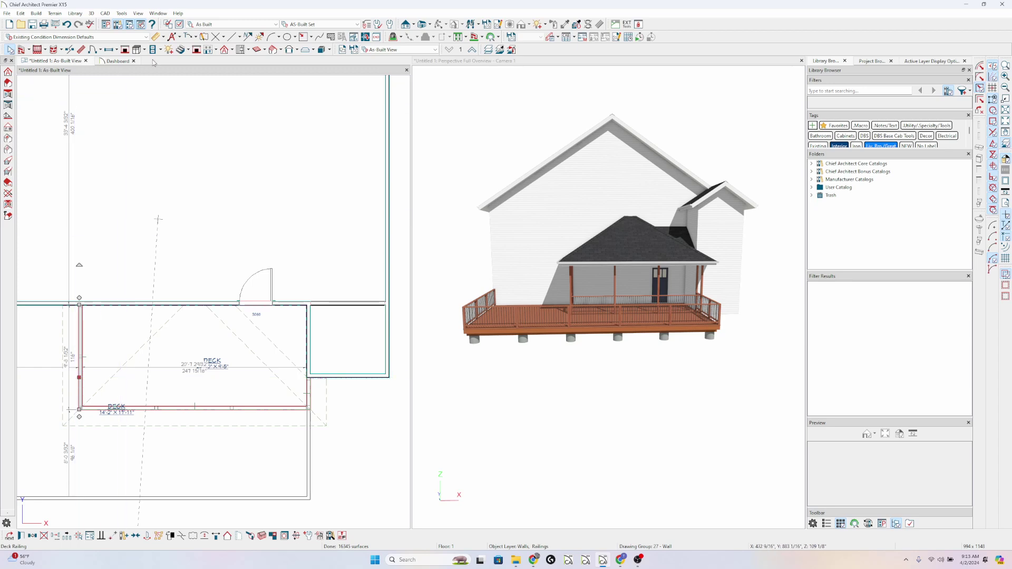
click(66, 25)
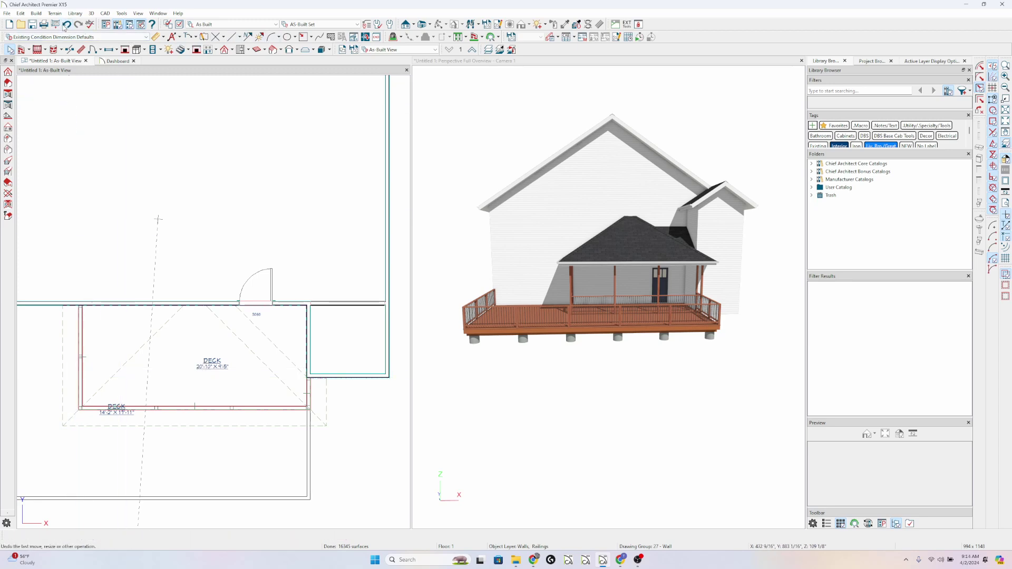
Look at the small triangular roof plane beside the bump-out and activate the Roof Plane tool.
click(273, 341)
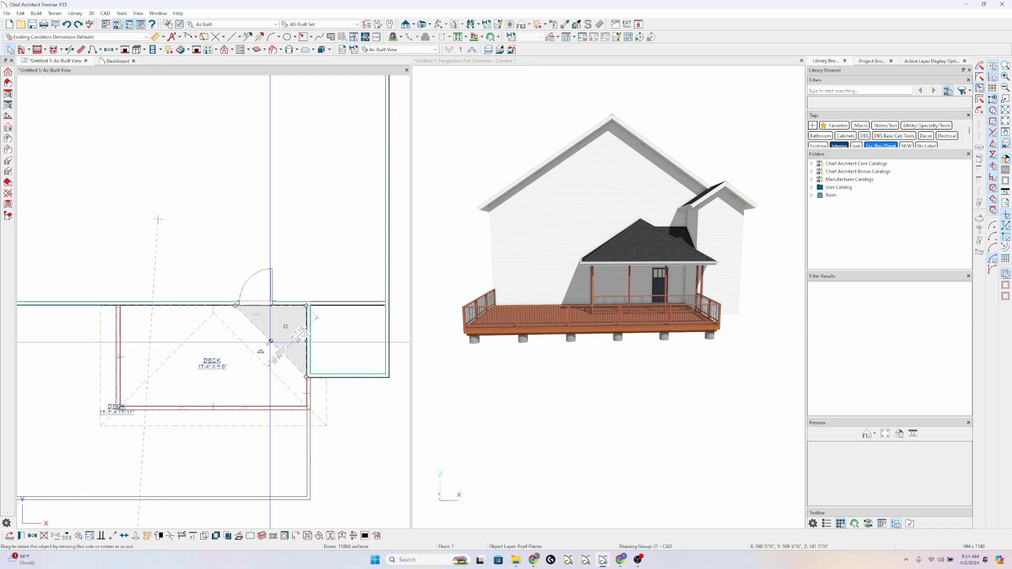
key(Escape)
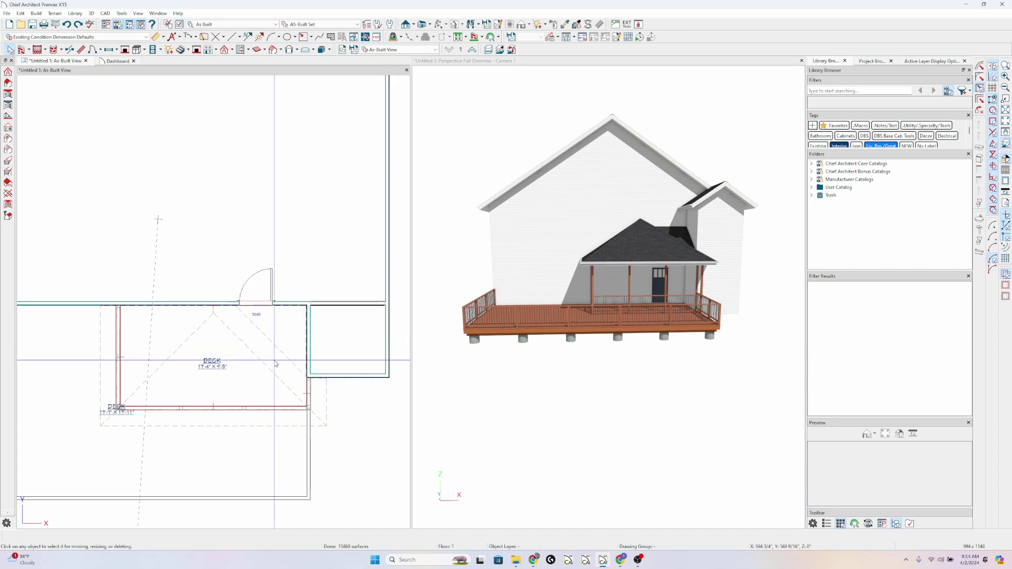
click(232, 50)
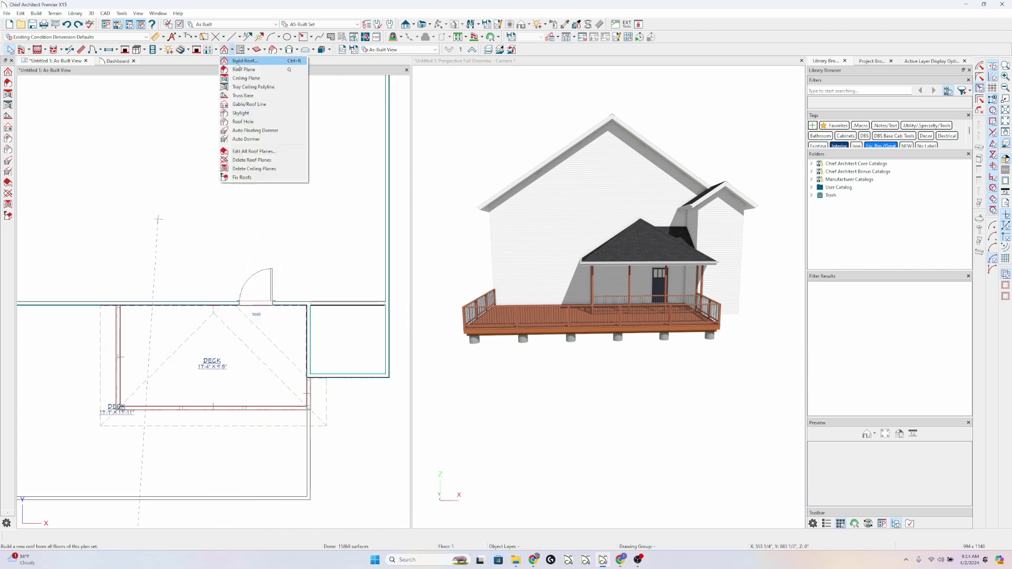
click(238, 61)
key(Return)
click(232, 51)
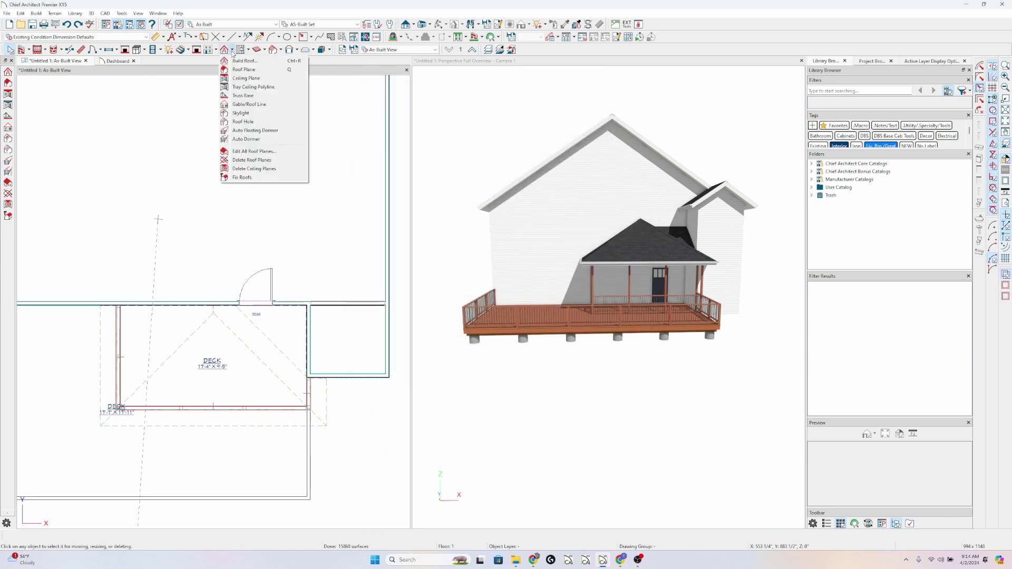
click(282, 71)
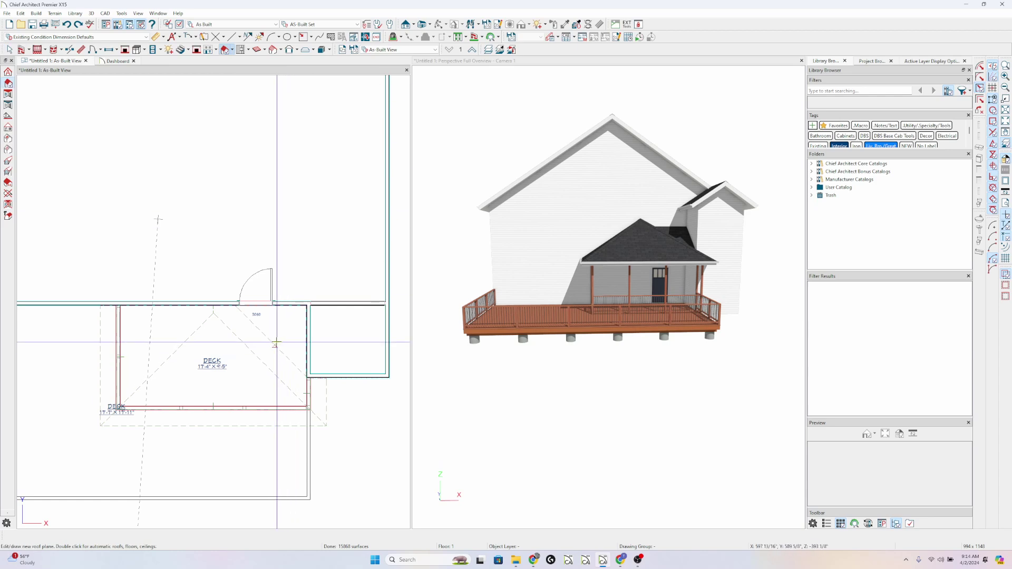
With the Roof Plane tool, select the porch roof planes where they meet the bump-out wall to examine their edges.
click(307, 341)
click(288, 385)
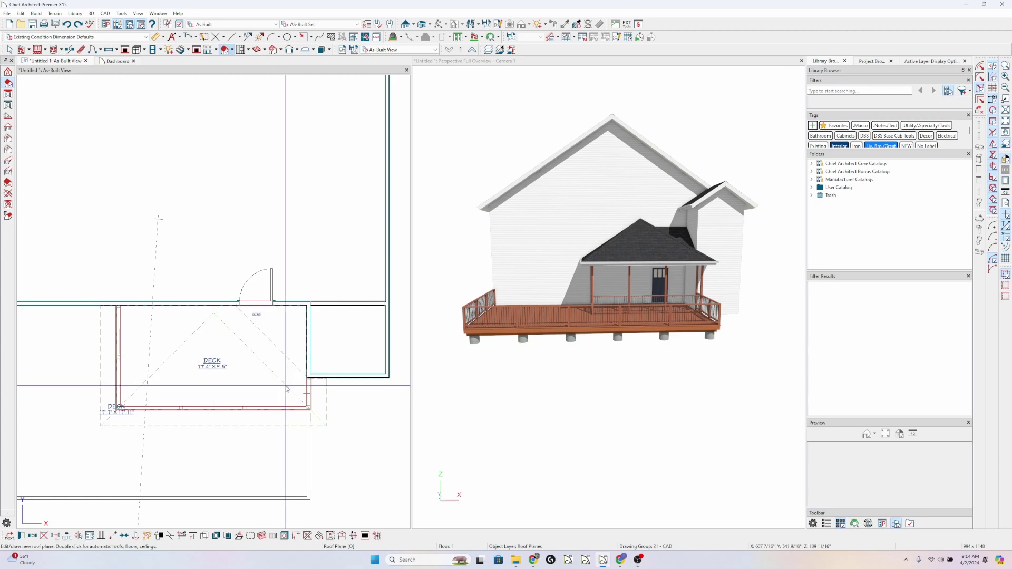
click(311, 400)
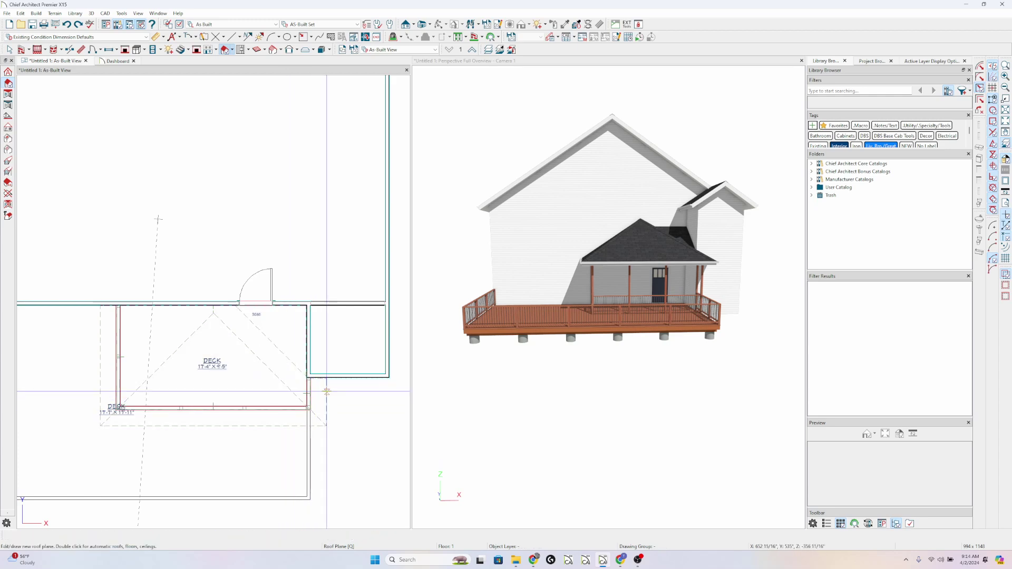
click(325, 391)
click(302, 371)
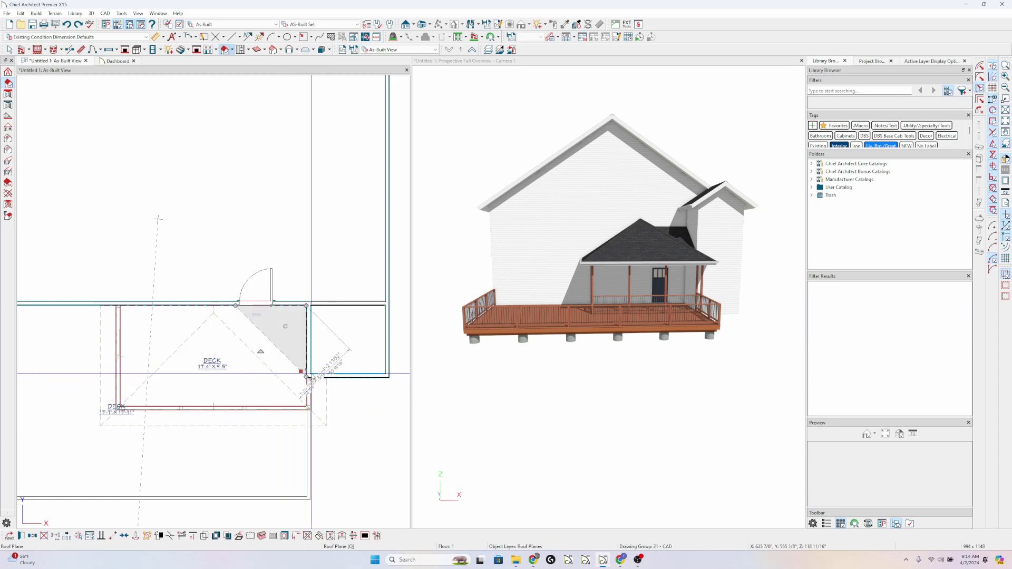
click(326, 386)
click(301, 369)
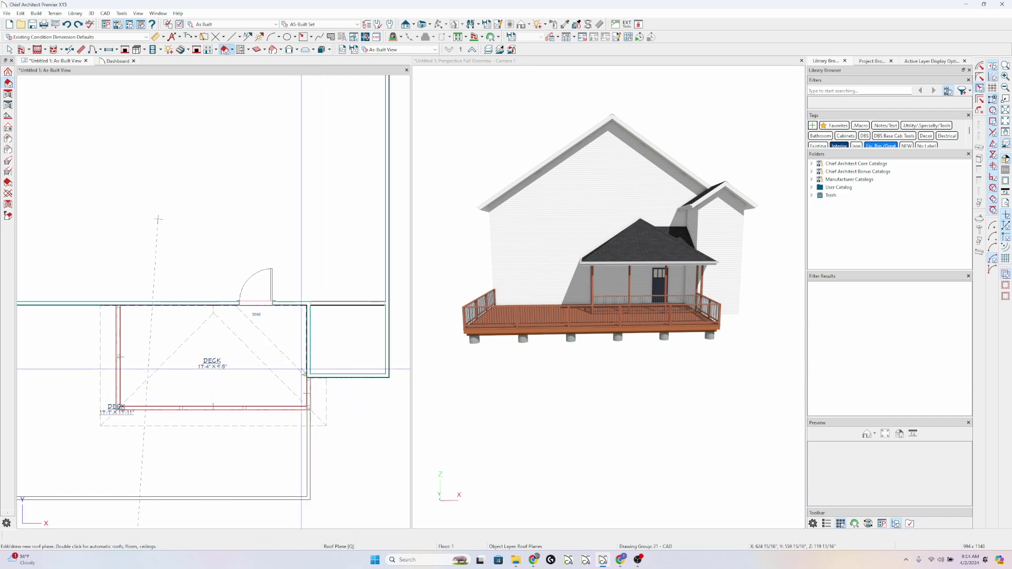
click(309, 369)
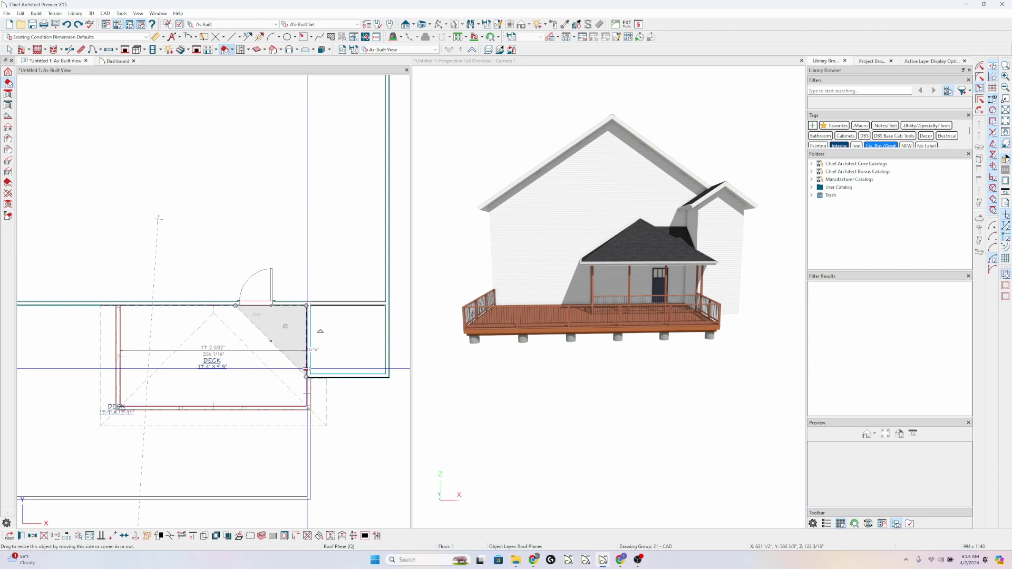
With the Straight Exterior Wall tool, select the wall between deck and bump-out and the house wall with the door.
click(22, 49)
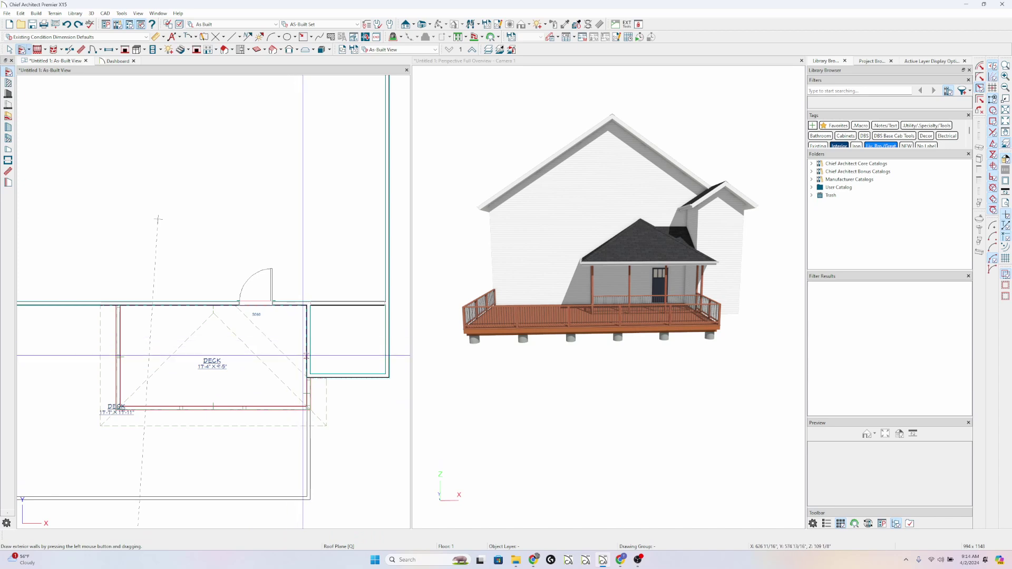
click(307, 356)
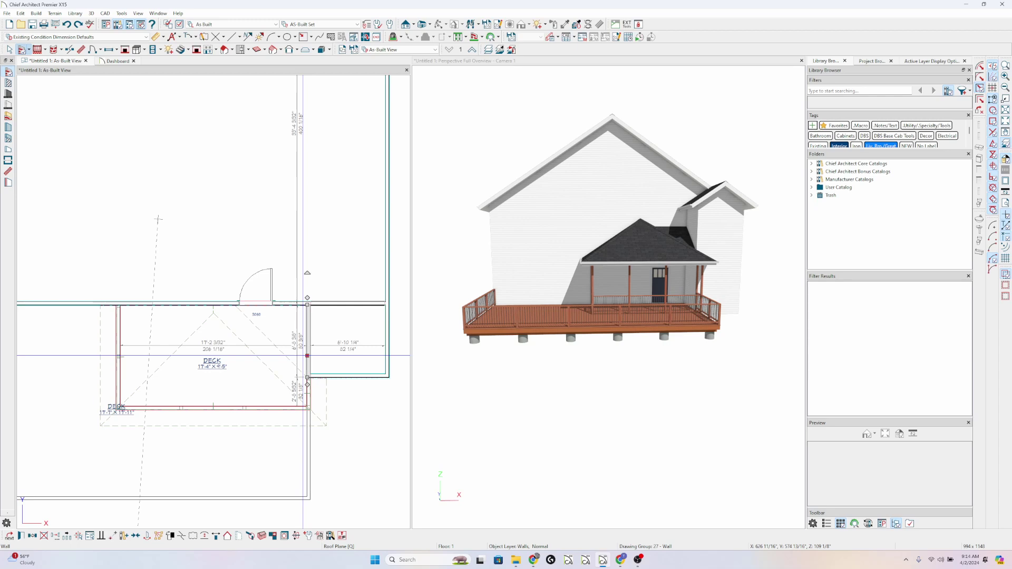
click(290, 304)
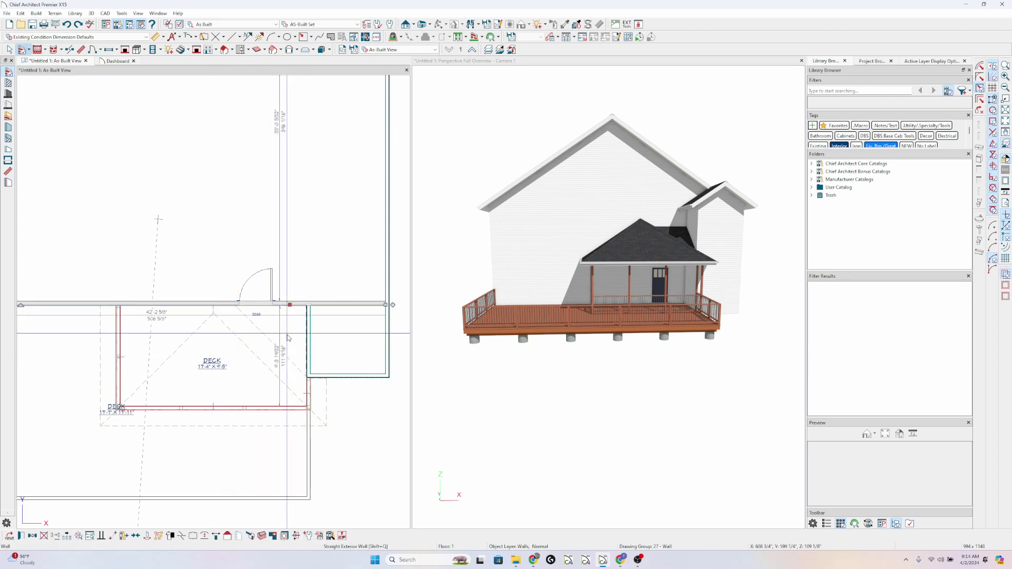
With the Roof Plane tool, select each of the two roof planes meeting along the diagonal valley near the door and examine their shared edge.
click(224, 50)
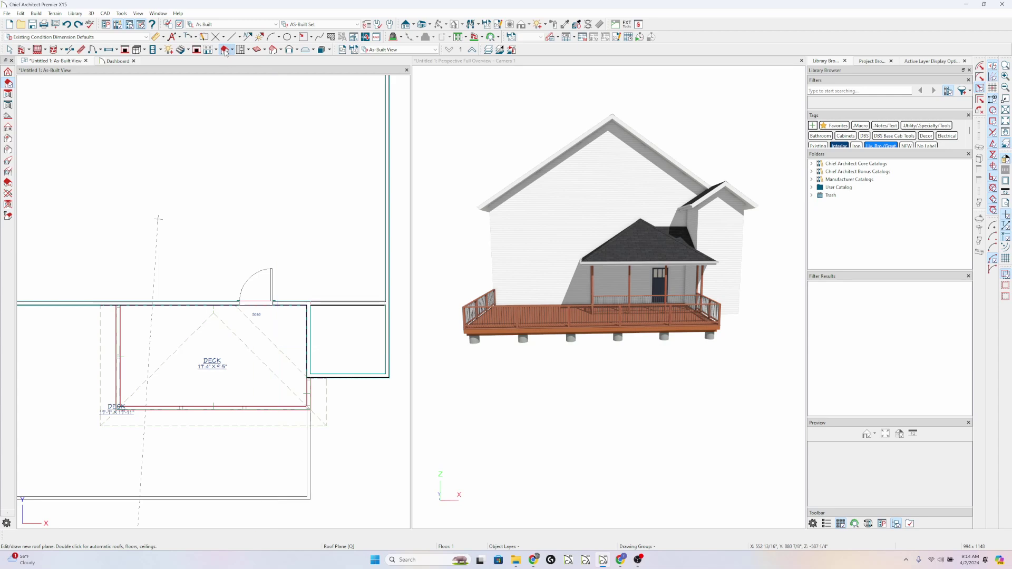
click(276, 350)
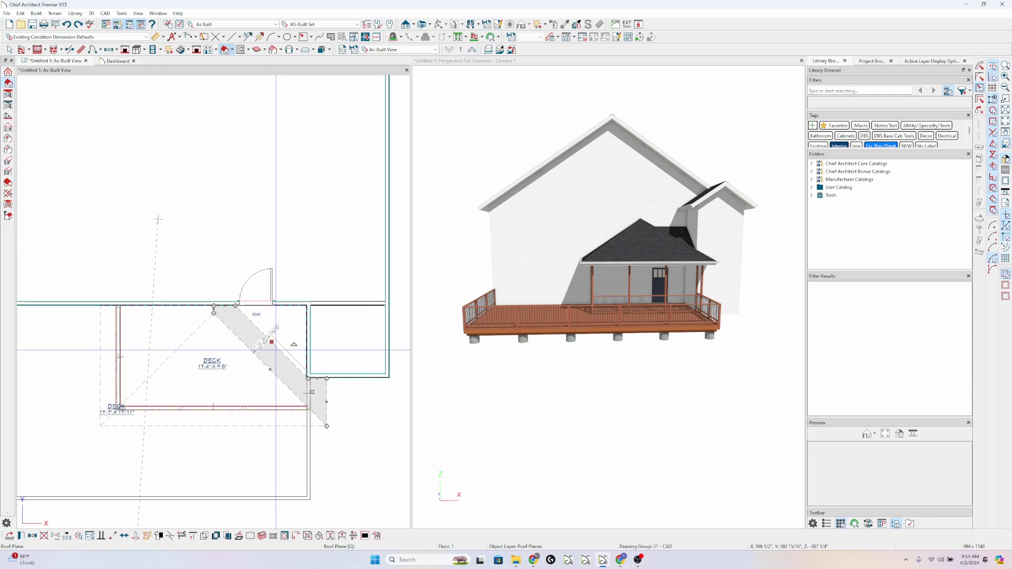
click(281, 346)
scroll(274, 346, up, 2)
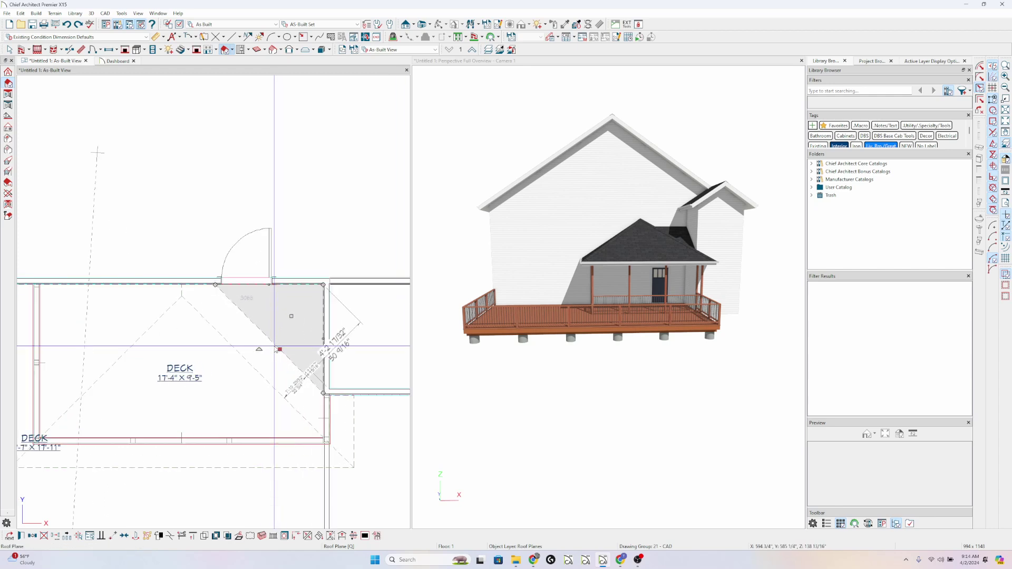
click(269, 345)
scroll(270, 346, up, 3)
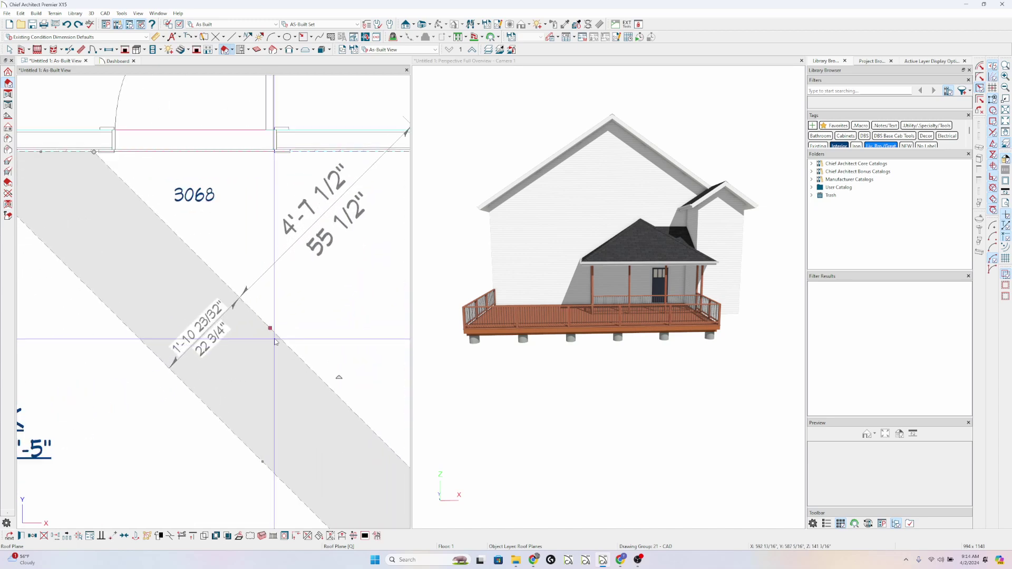
With the Roof Plane tool, reselect the triangular roof plane beside the diagonal valley and examine its shared edge.
key(Escape)
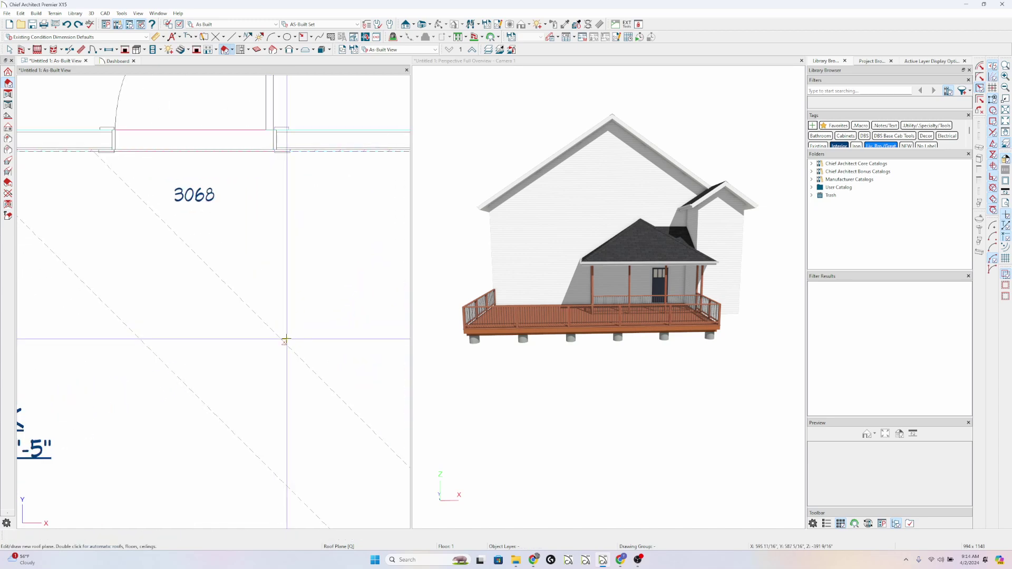
click(287, 339)
click(280, 346)
click(285, 341)
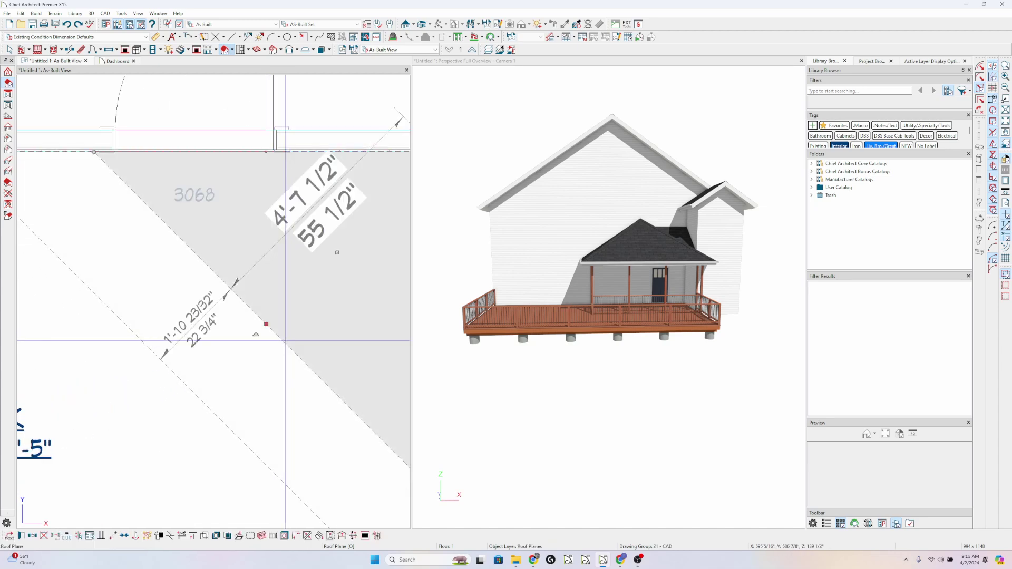
key(Escape)
scroll(276, 343, down, 1)
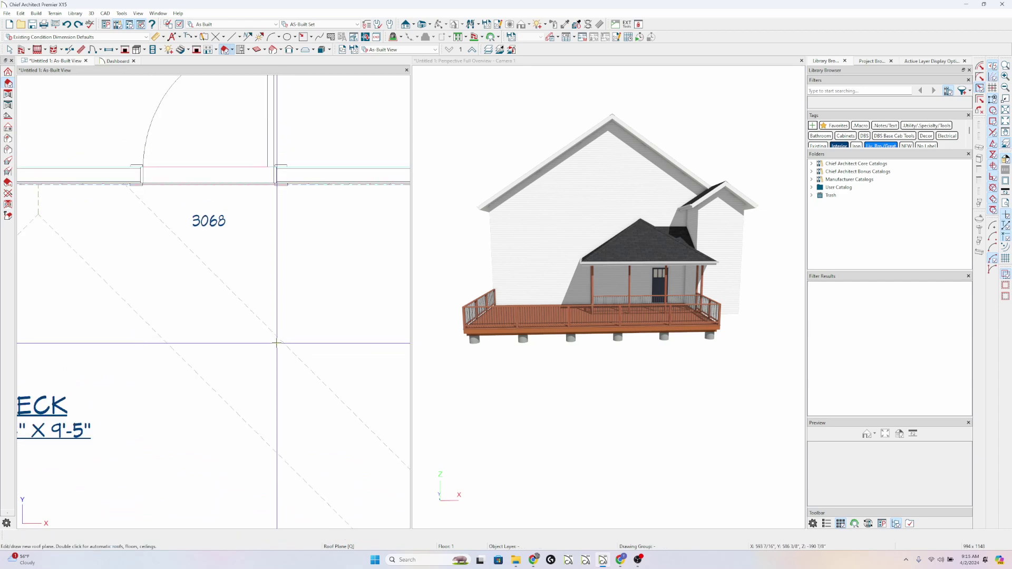
scroll(277, 344, down, 1)
Try to pull the triangular roof plane's diagonal edge outward to about 6'-1", declining to turn off Auto Rebuild Roofs.
click(249, 322)
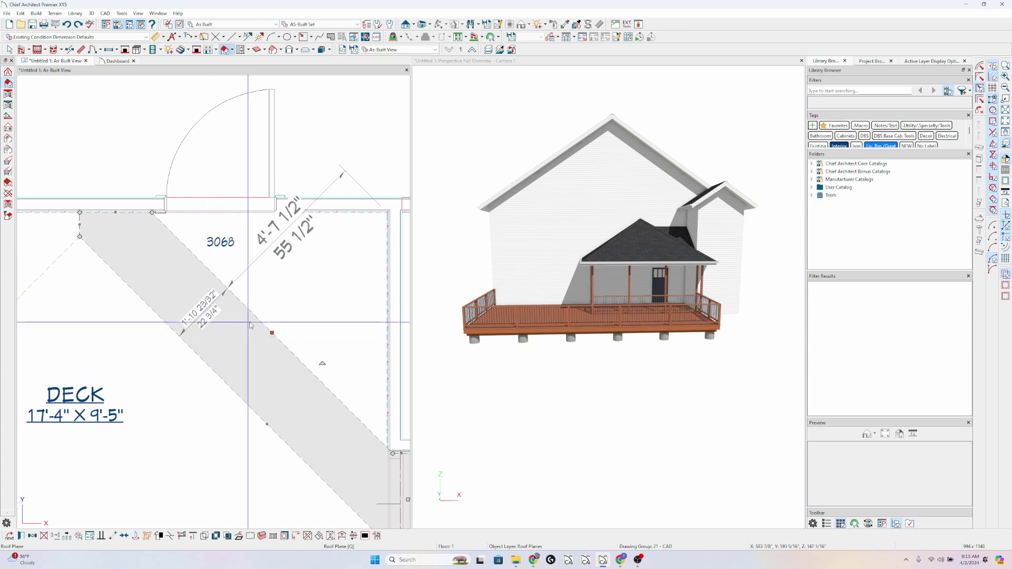
key(ctrl+y)
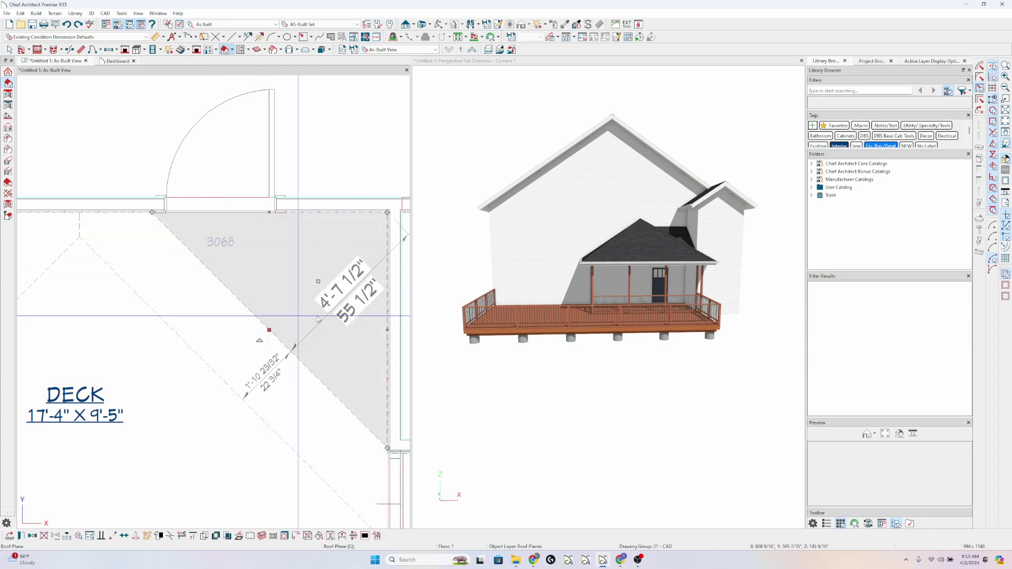
scroll(387, 300, down, 1)
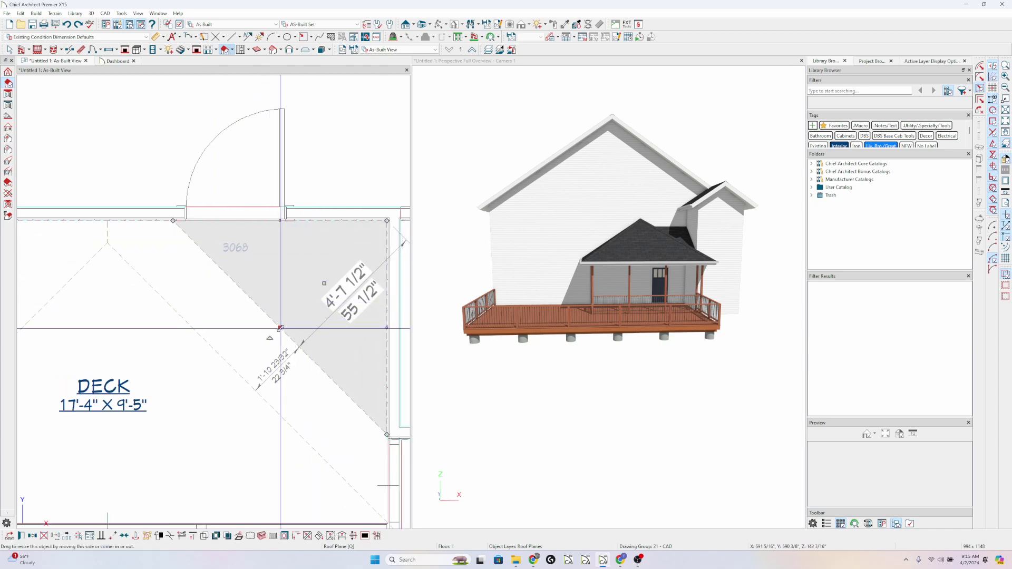
drag(280, 328, 254, 374)
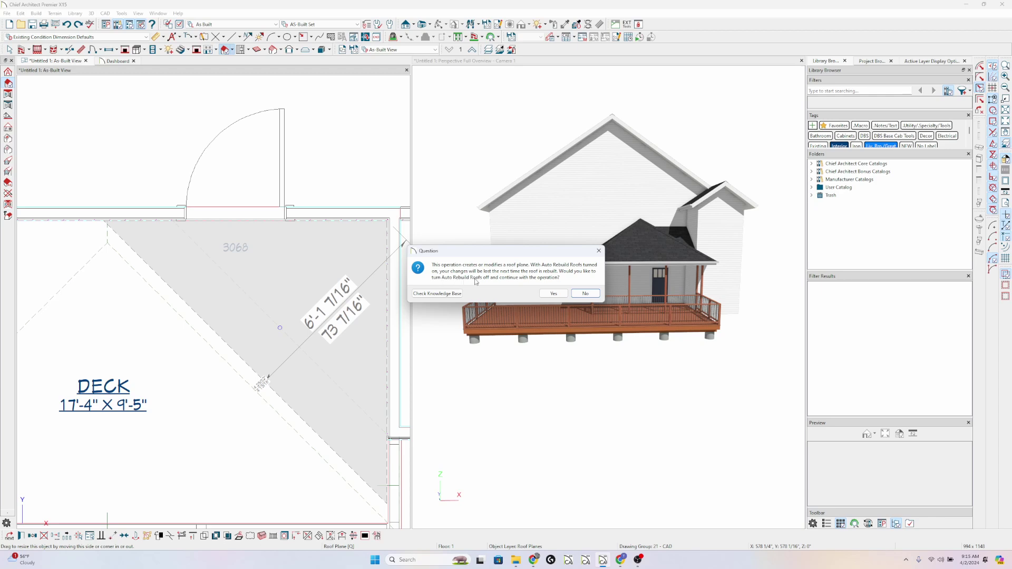
click(584, 294)
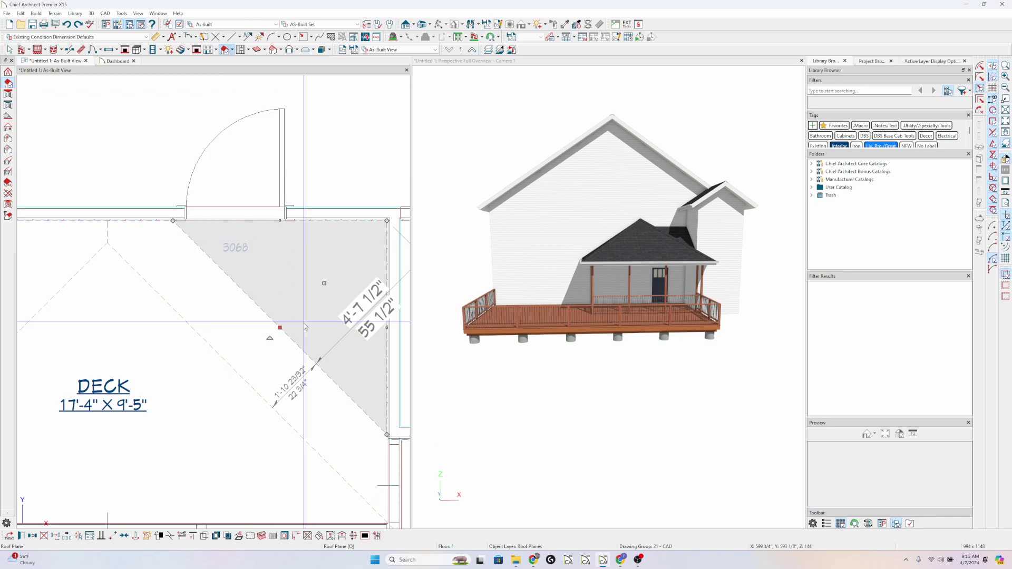
Check Auto Rebuild Roofs, and pull the triangular roof plane's diagonal edge out to about 6'-0", agreeing to turn automatic rebuilding off.
double_click(226, 50)
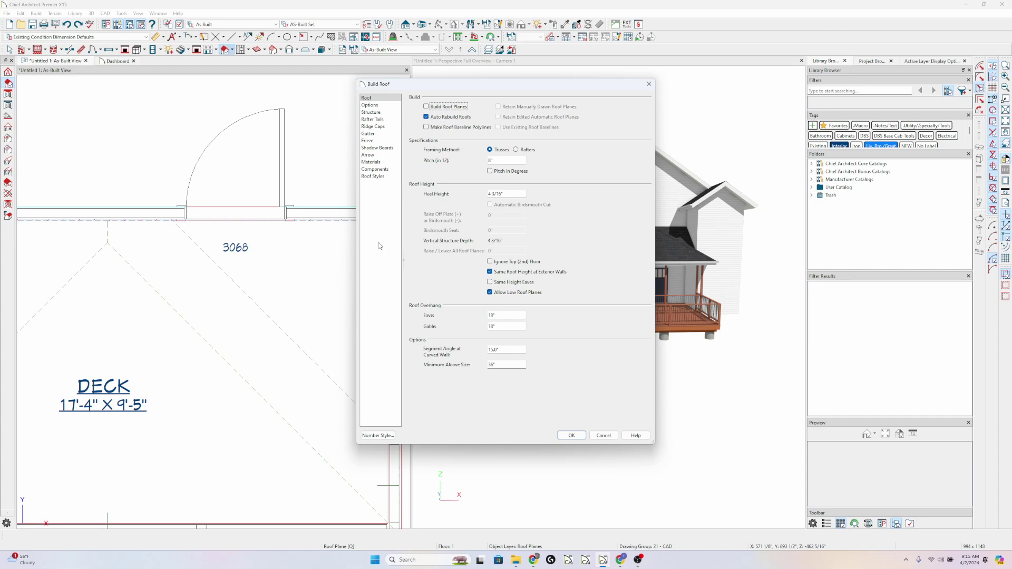
key(Return)
click(279, 328)
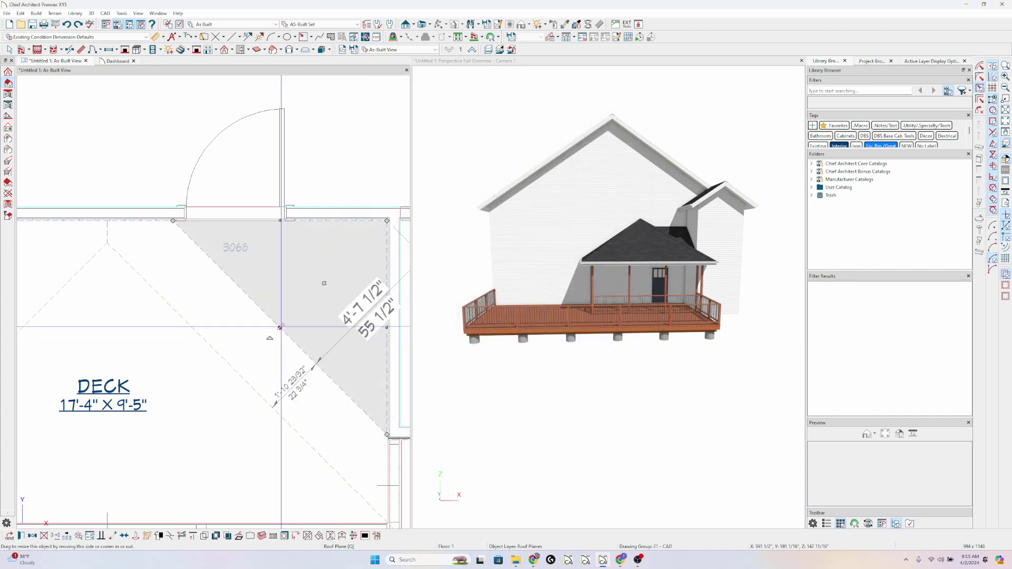
drag(280, 327, 246, 361)
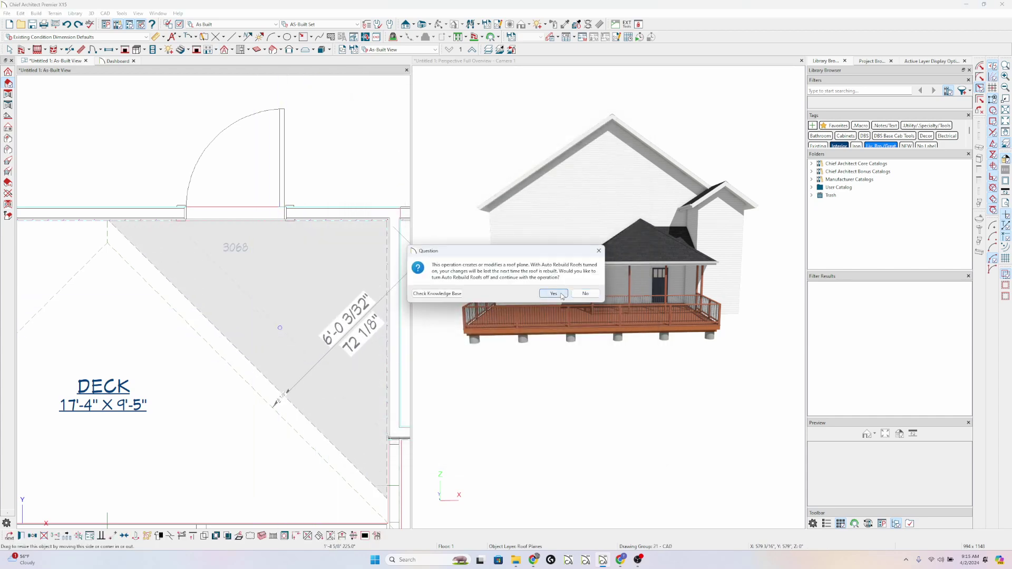
click(562, 294)
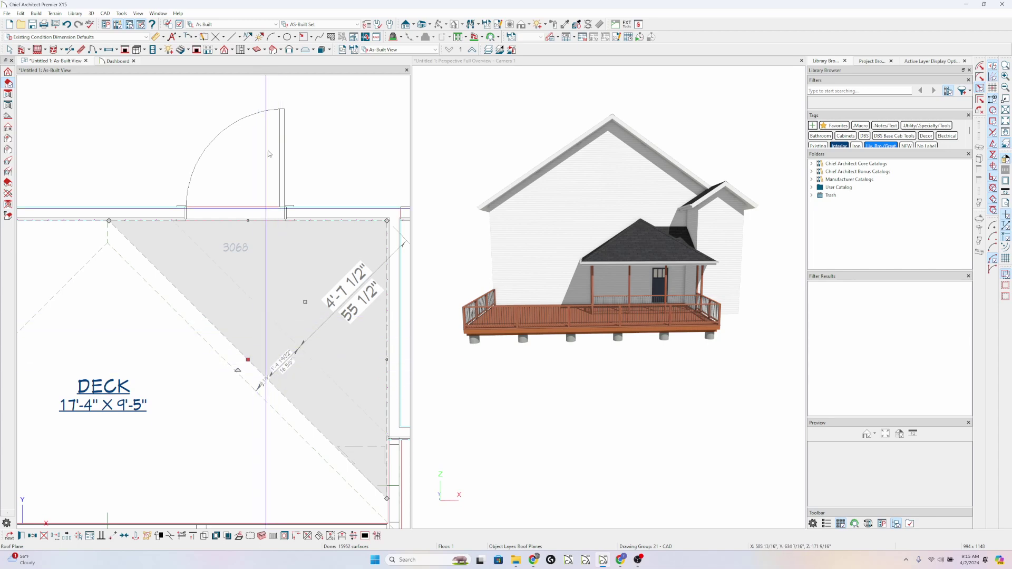
Open the Build Roof settings to check the state of Auto Rebuild Roofs, and leave them unchanged.
click(232, 50)
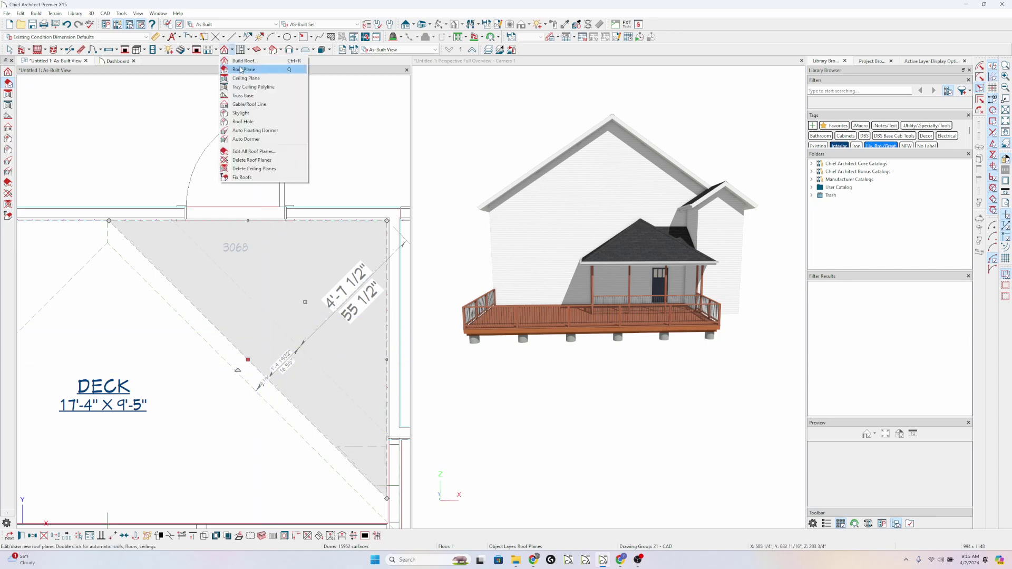
click(234, 62)
double_click(225, 50)
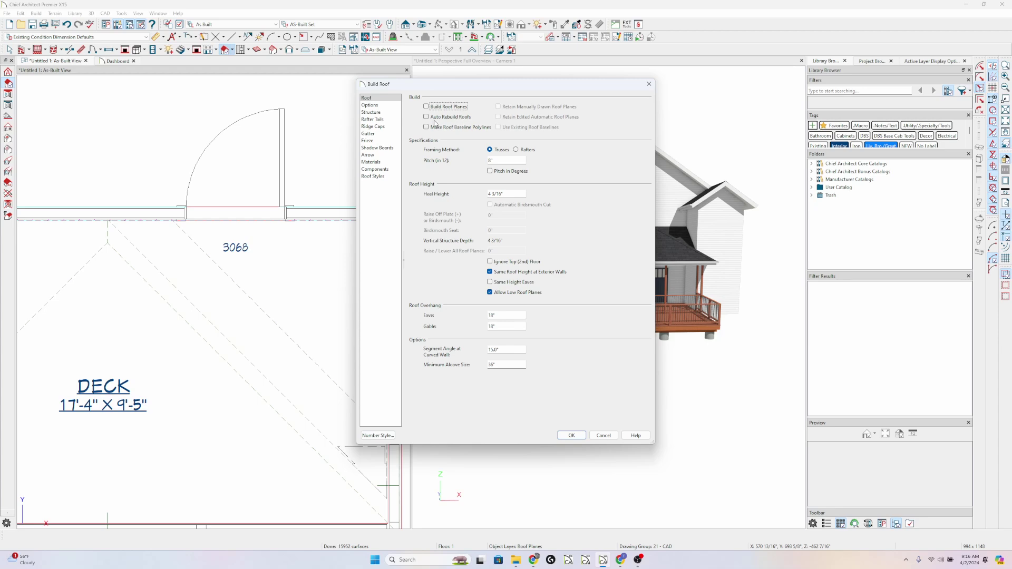
key(Escape)
Turn Auto Rebuild Roofs back on and accept the deletion of the manually edited roof surfaces.
click(257, 366)
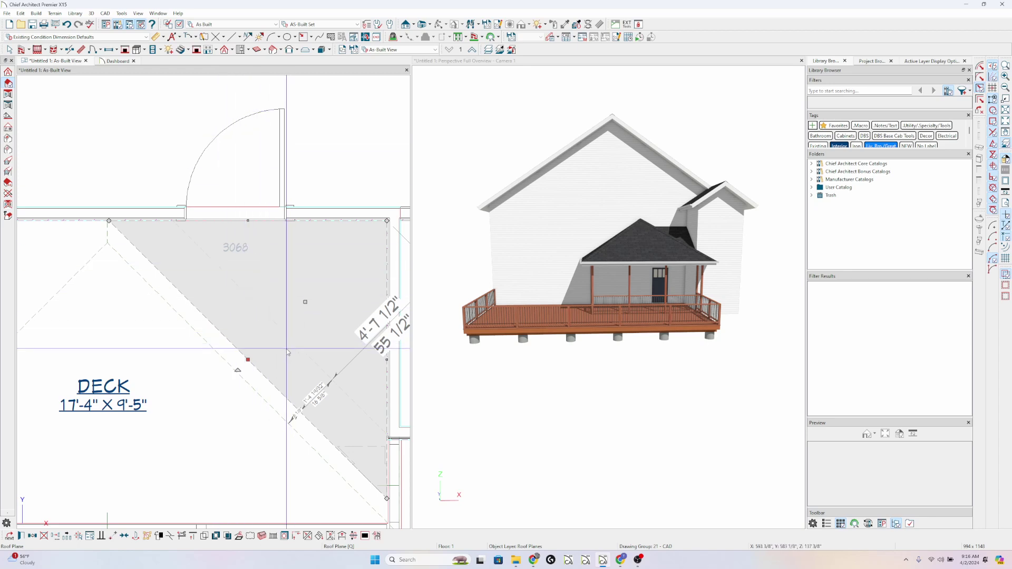
click(224, 50)
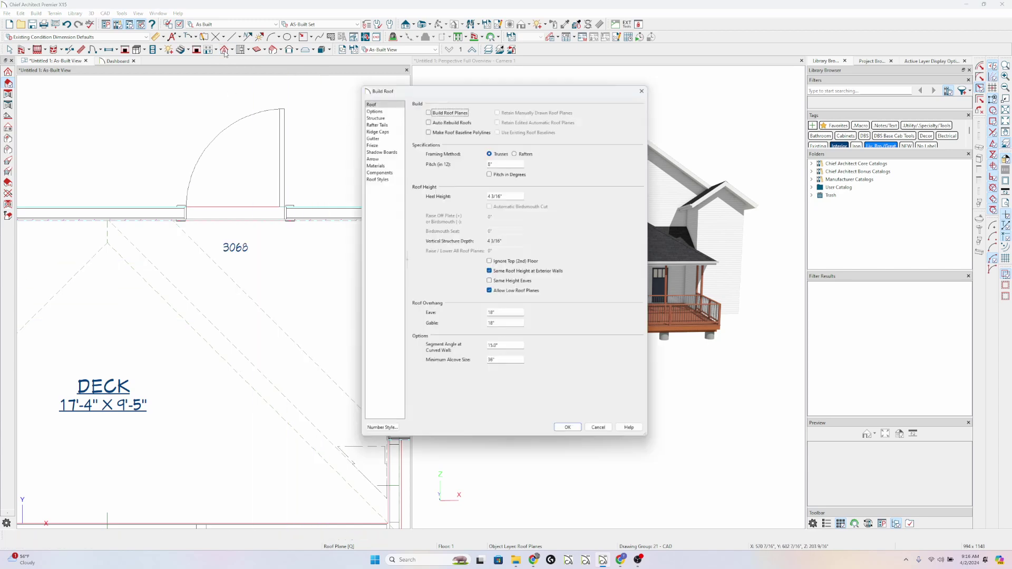
click(457, 118)
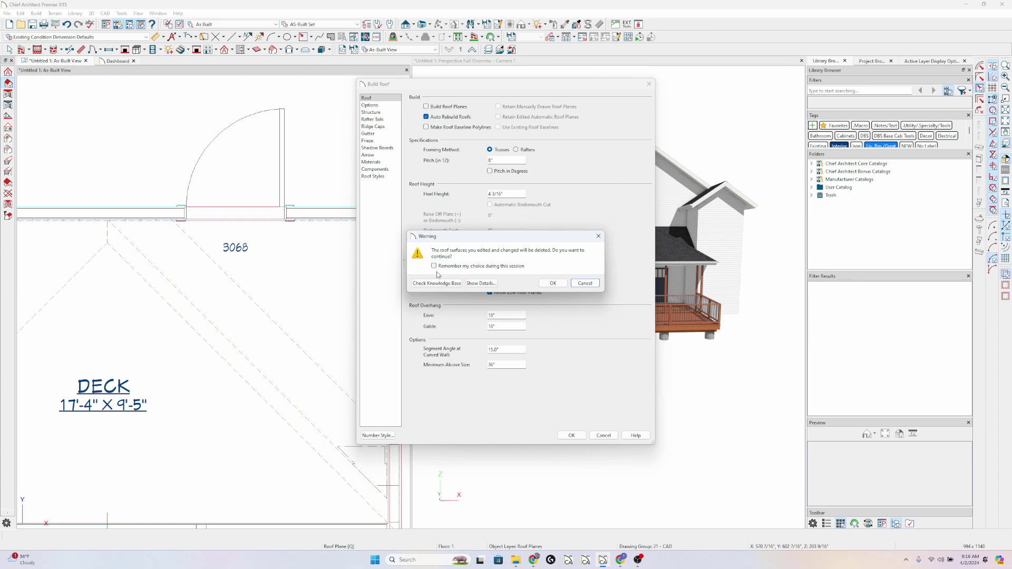
click(553, 283)
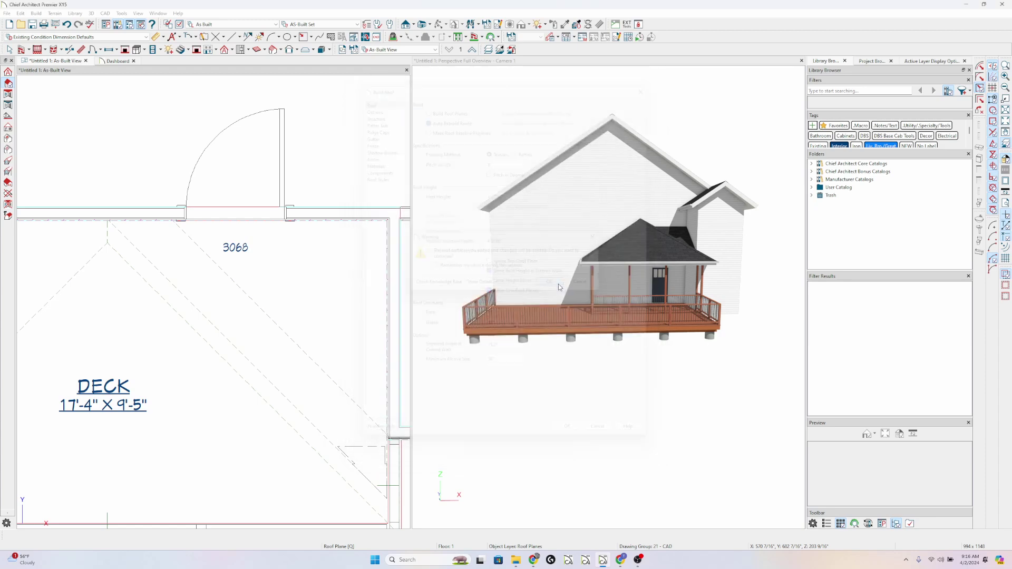
Select the two side railings of the covered deck together and toggle them to full gable and back.
scroll(351, 241, down, 3)
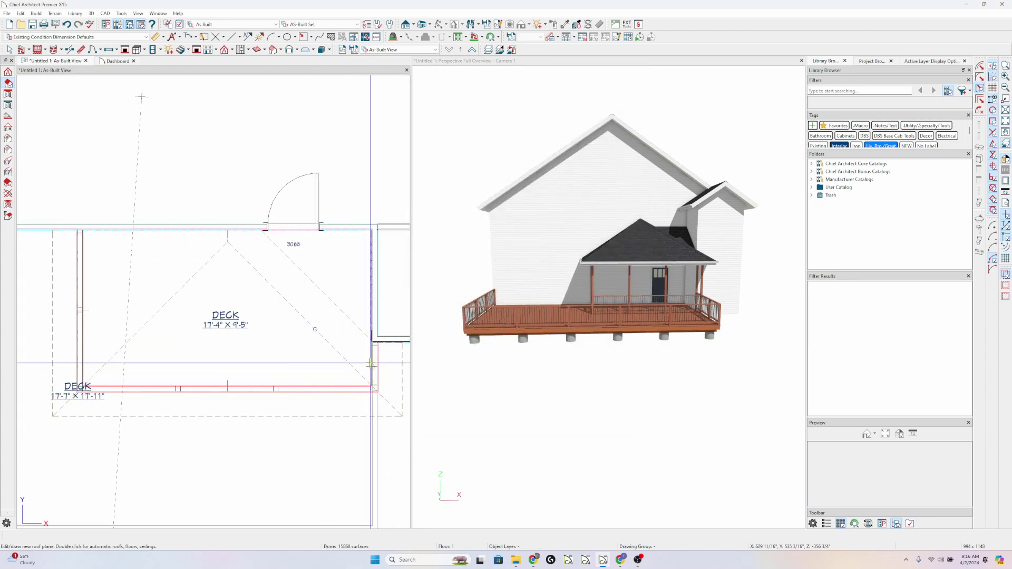
click(21, 49)
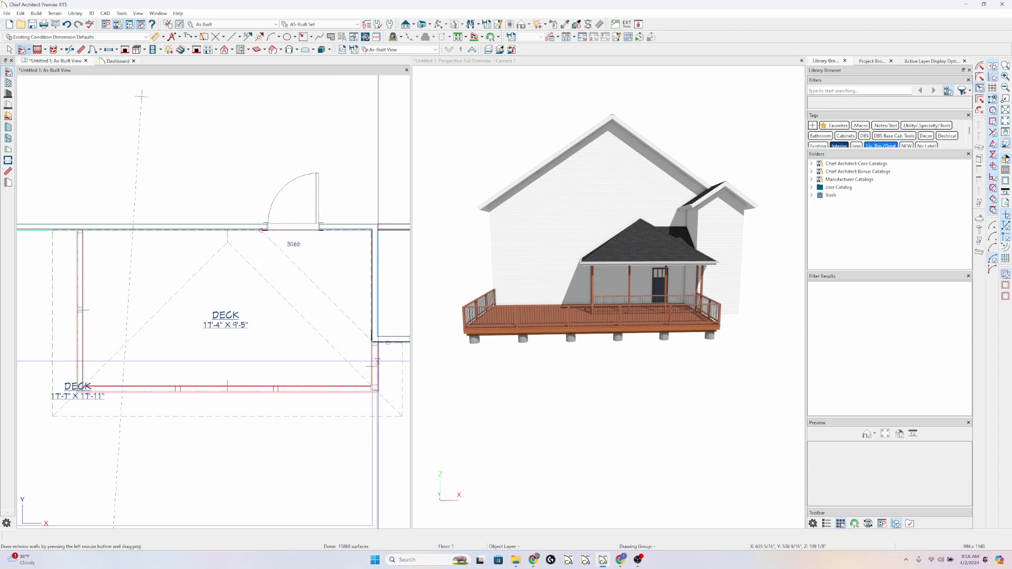
click(376, 360)
shift+click(81, 342)
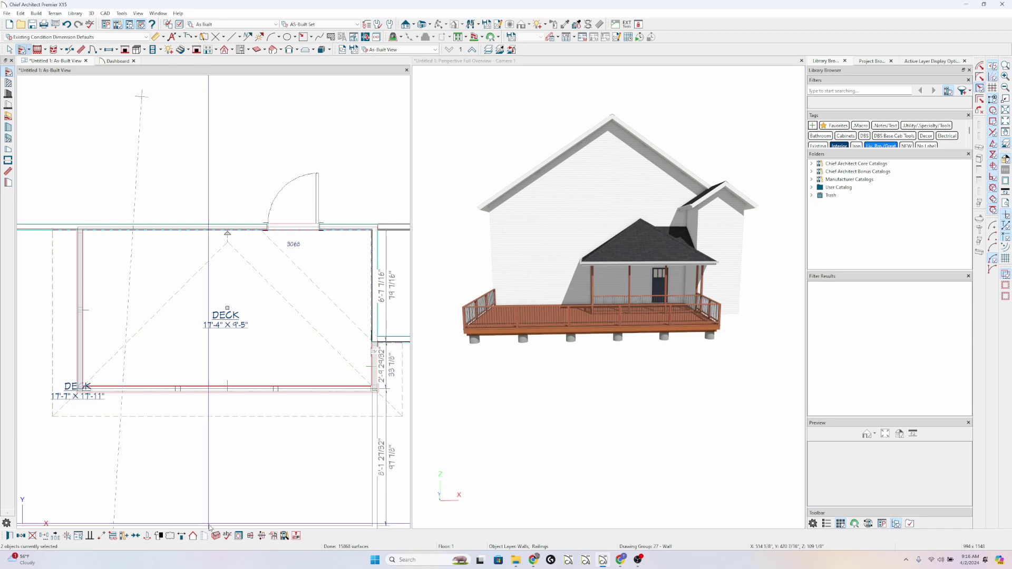
click(193, 537)
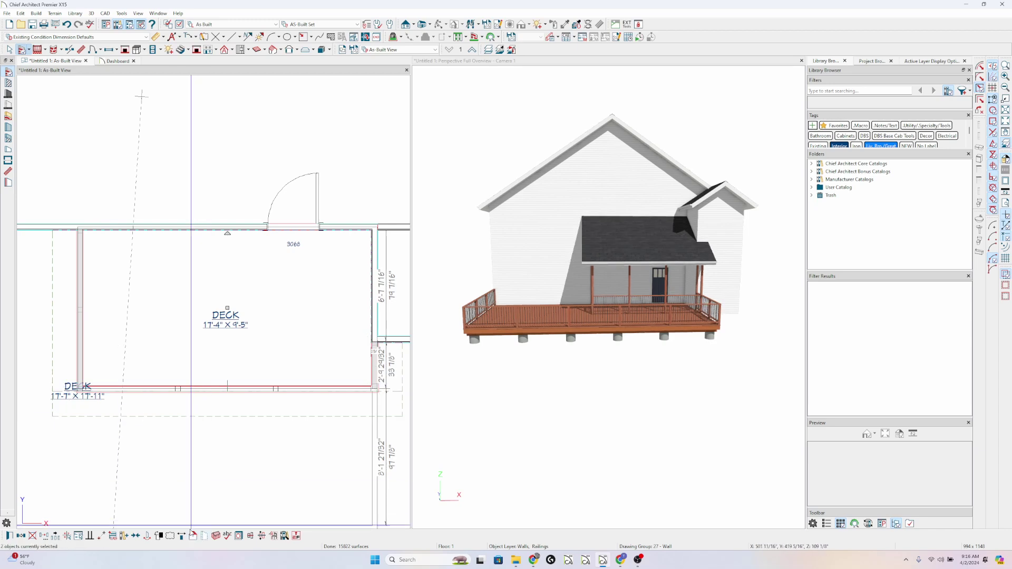
click(192, 537)
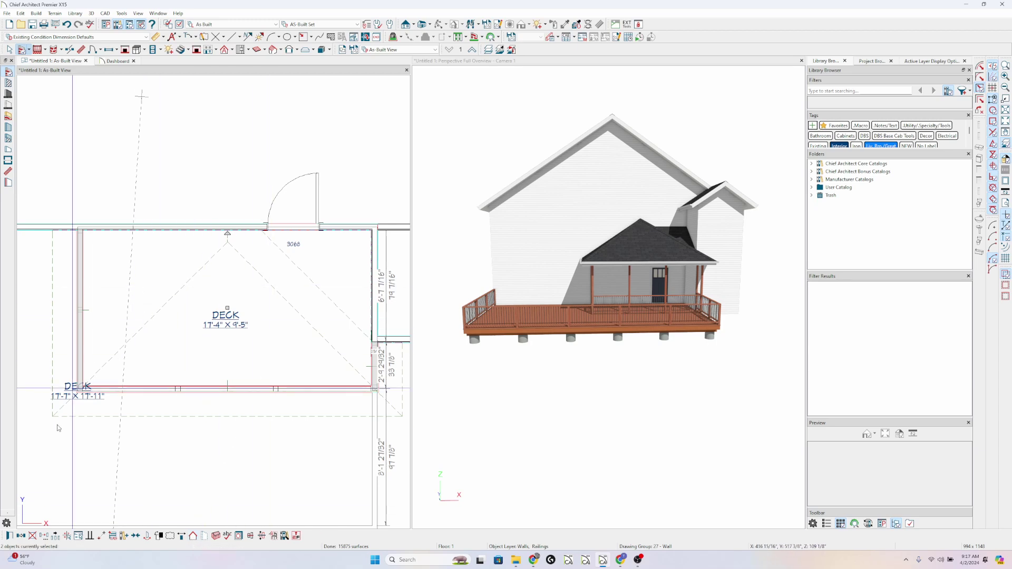
Set the two selected side railings to Full Gable Wall in the roof options of their specification.
key(ctrl+e)
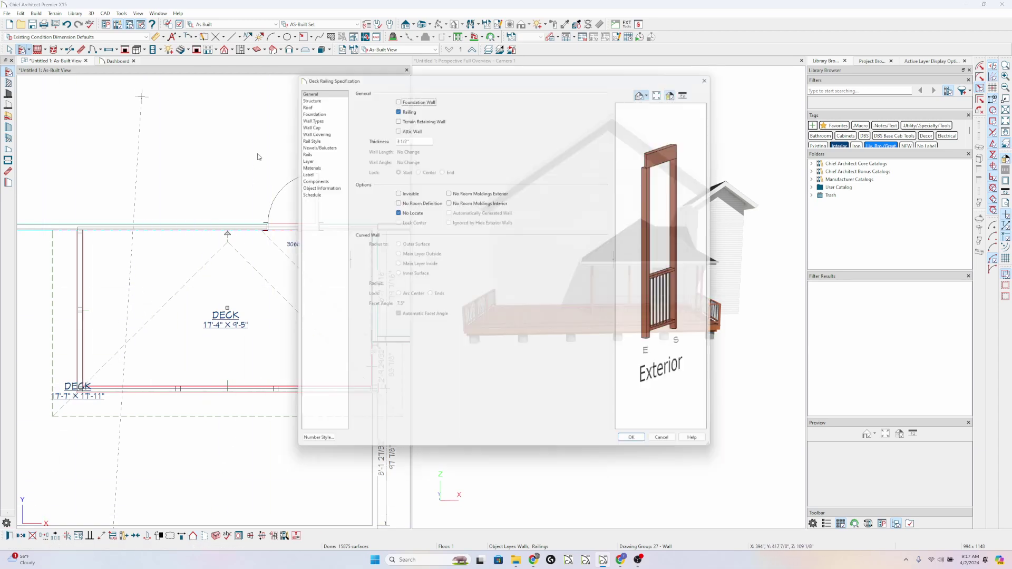
click(298, 99)
click(417, 104)
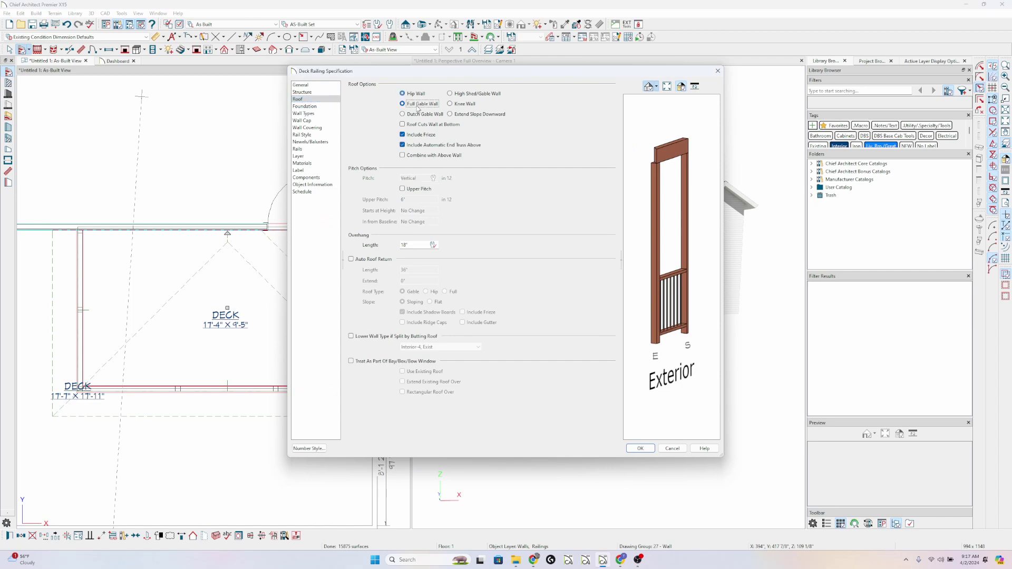
key(Return)
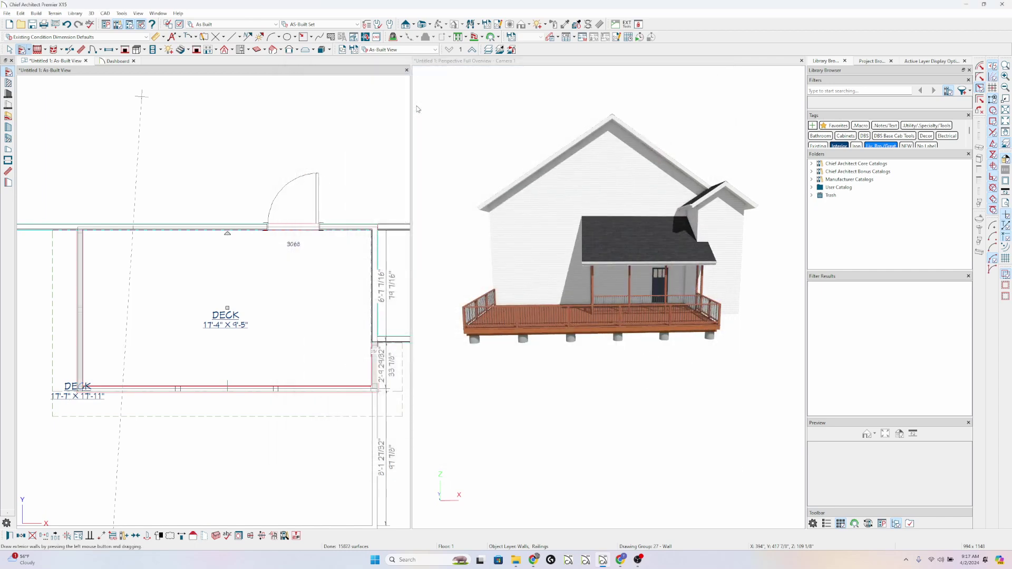
Set the overall roof pitch to 4 in 12 in the Build Roof settings.
click(323, 389)
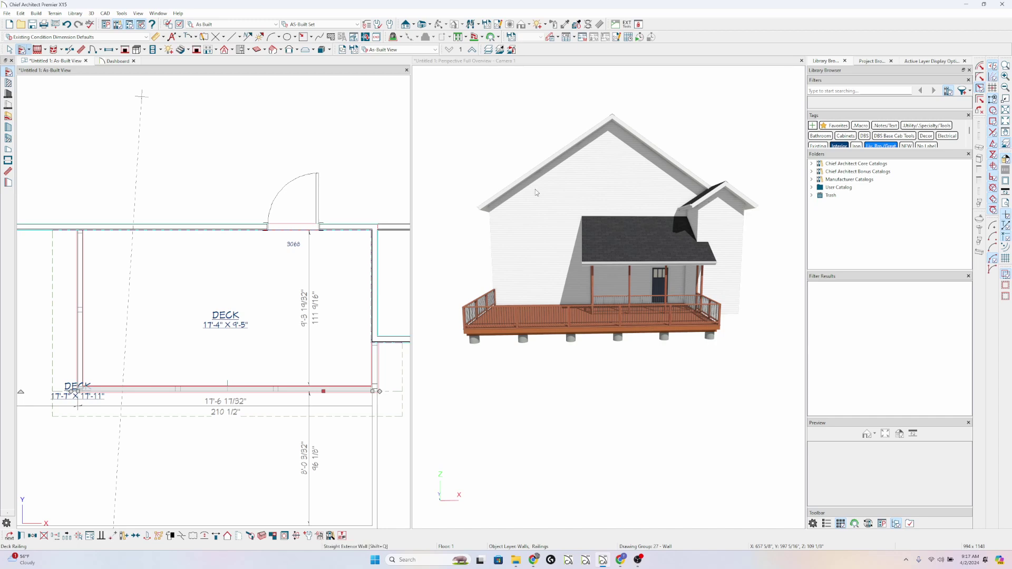
click(224, 50)
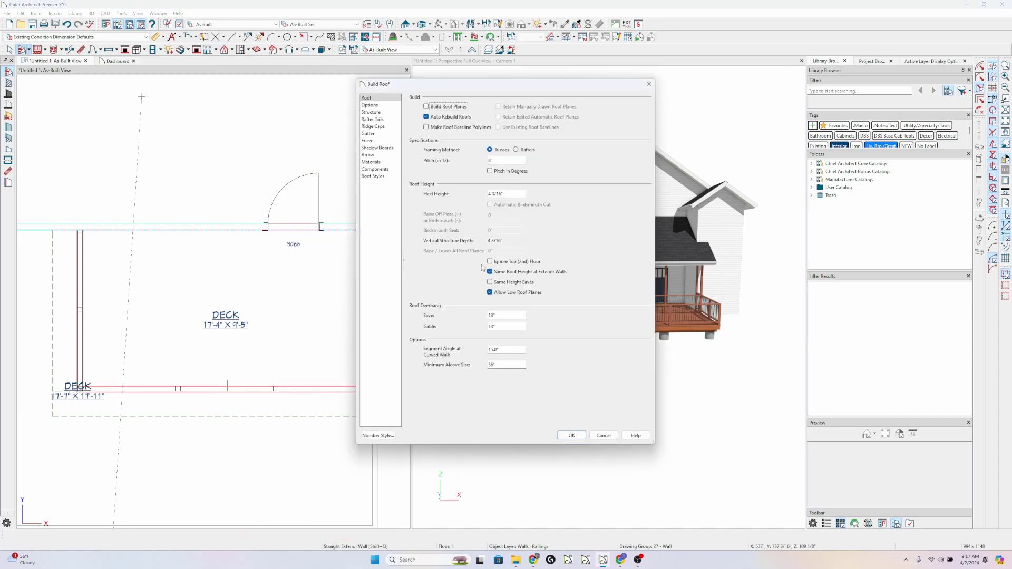
double_click(495, 160)
key(Return)
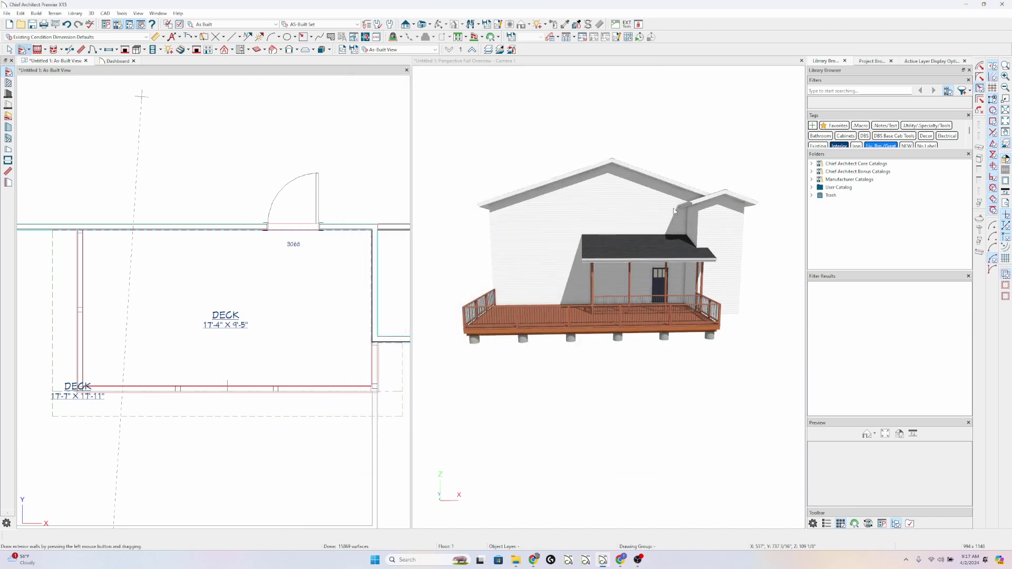
Set the overall roof pitch to 8 in 12 in the Build Roof settings.
click(225, 50)
double_click(481, 160)
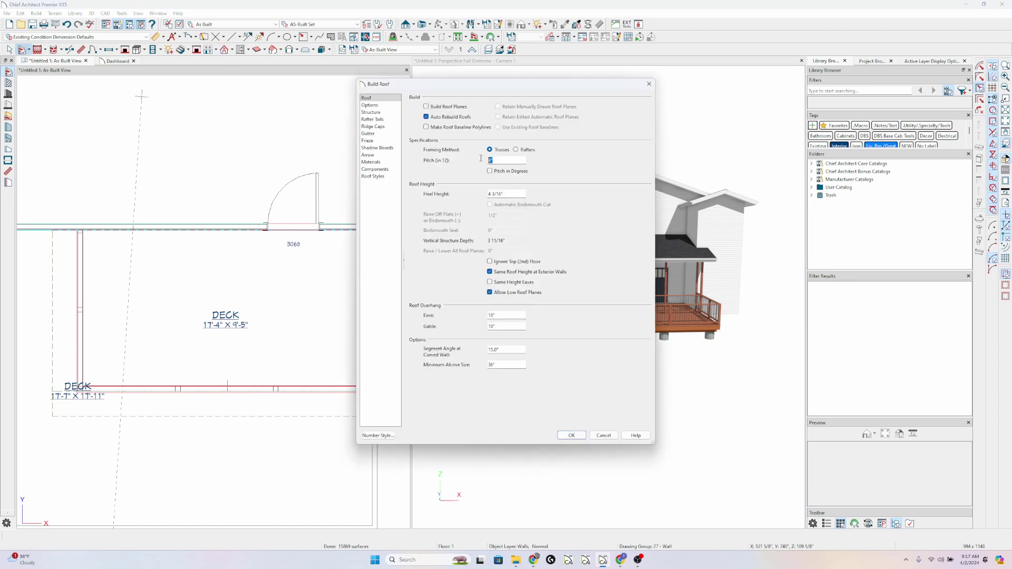
text(8)
key(Return)
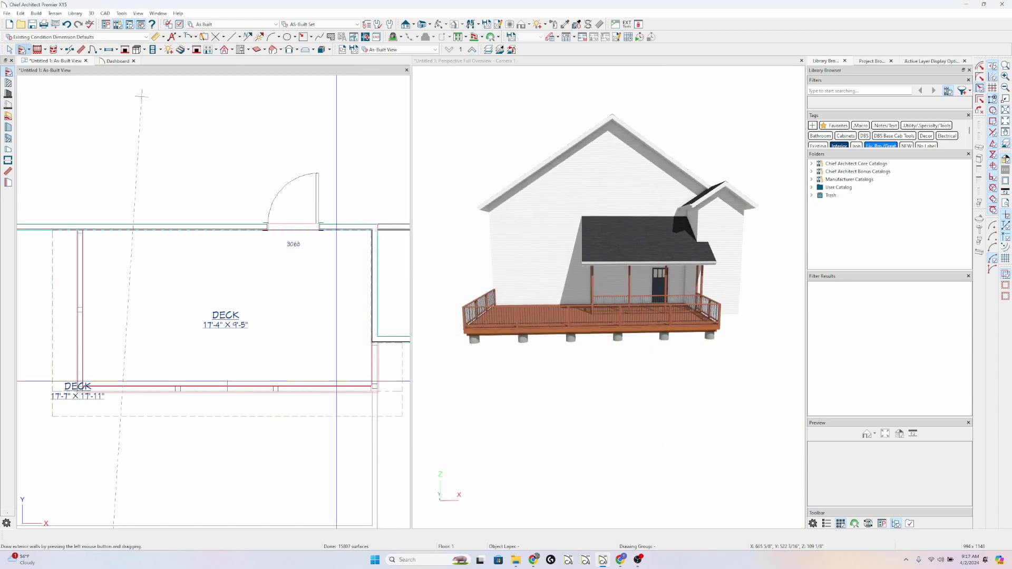
Set the roof pitch over the covered deck's front railing to 4 in 12 in its specification.
click(331, 391)
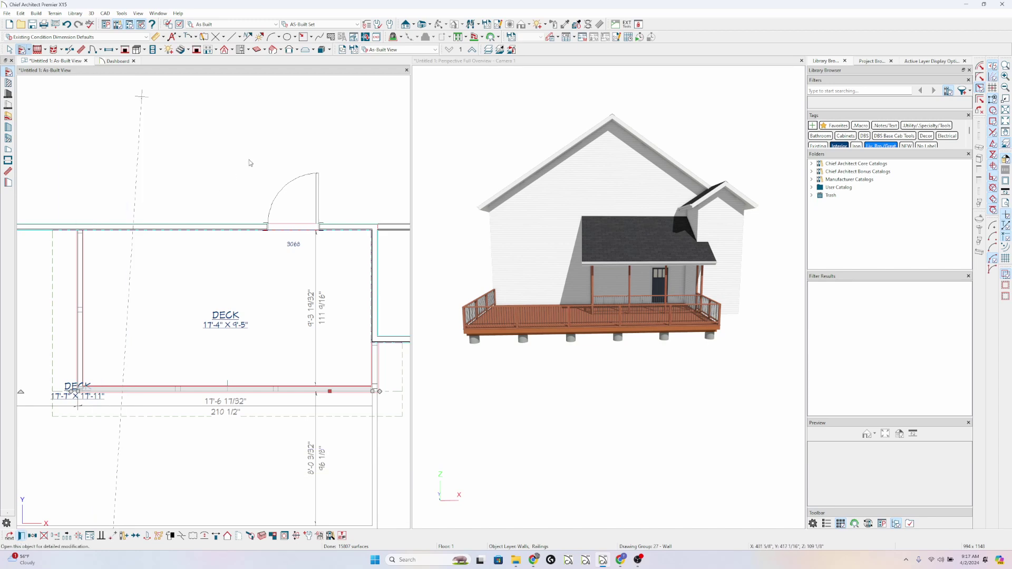
click(301, 100)
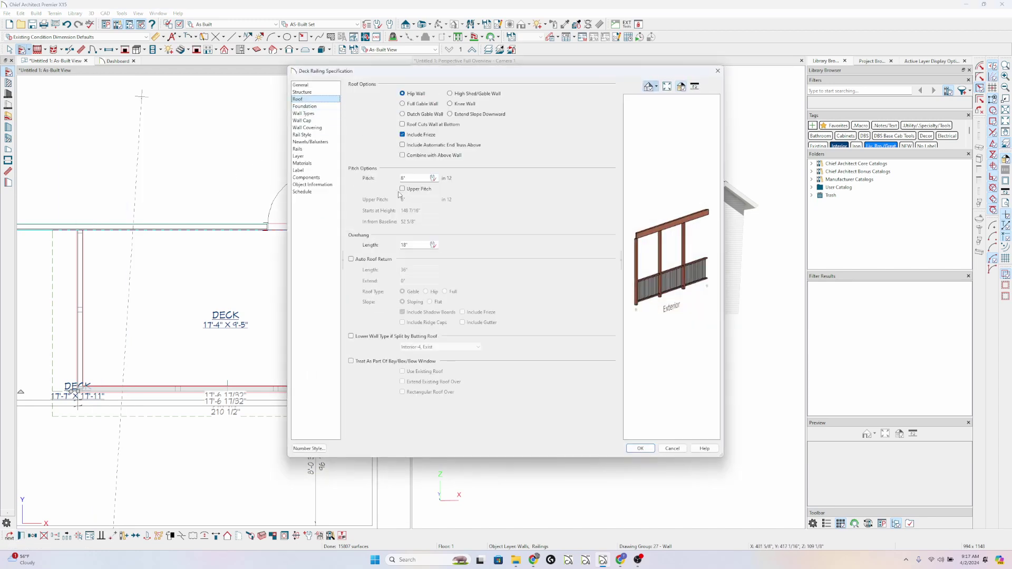
click(411, 179)
text(4)
key(Return)
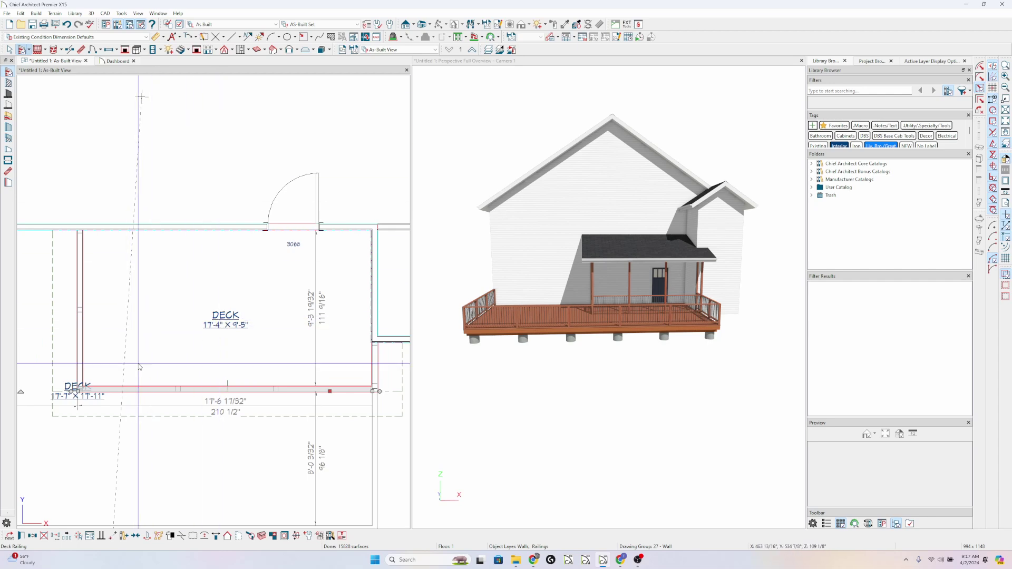
Set the roof pitch over the deck's front railing to 8 in 12 and turn off the gable over the two side railings.
key(ctrl+e)
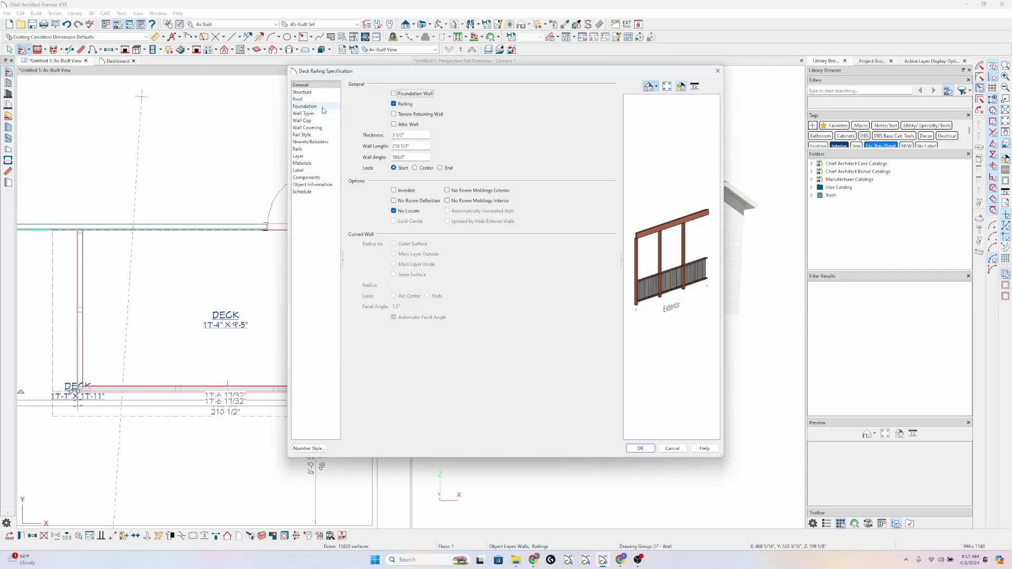
click(323, 100)
drag(413, 178, 389, 180)
key(Return)
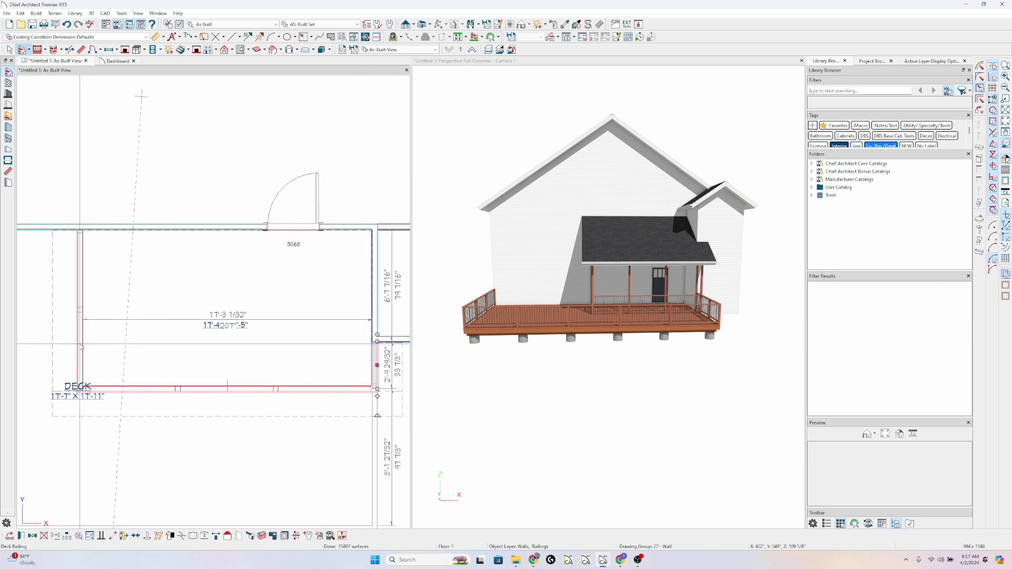
click(193, 536)
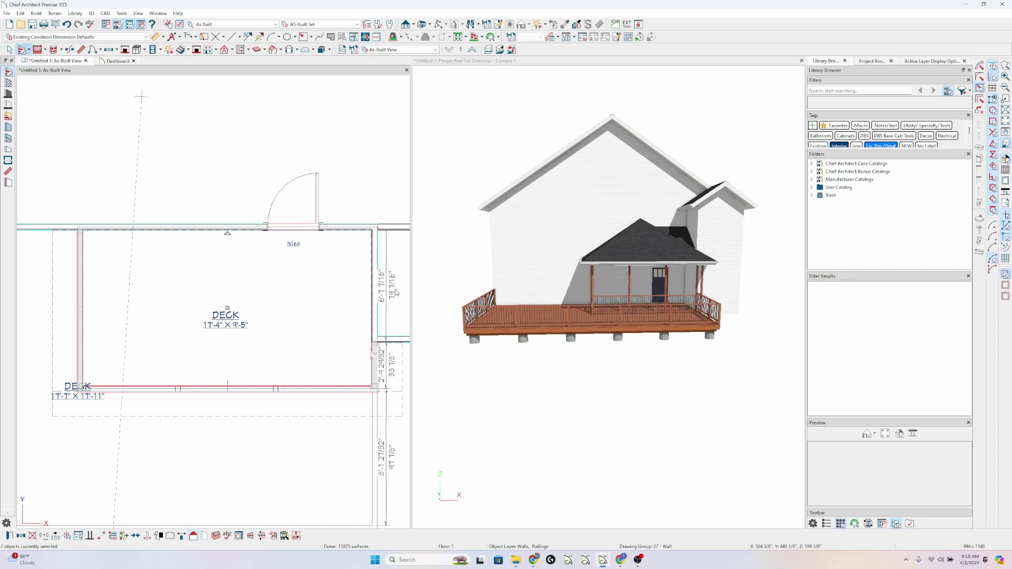
Delete the two side hip roof planes over the covered deck, agreeing to turn Auto Rebuild Roofs off.
click(327, 289)
key(Delete)
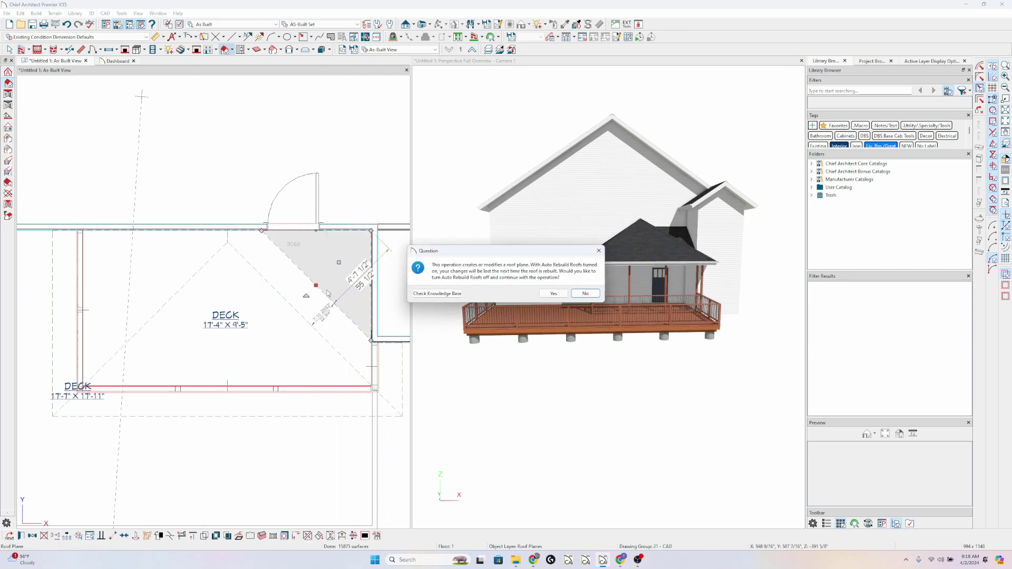
click(553, 293)
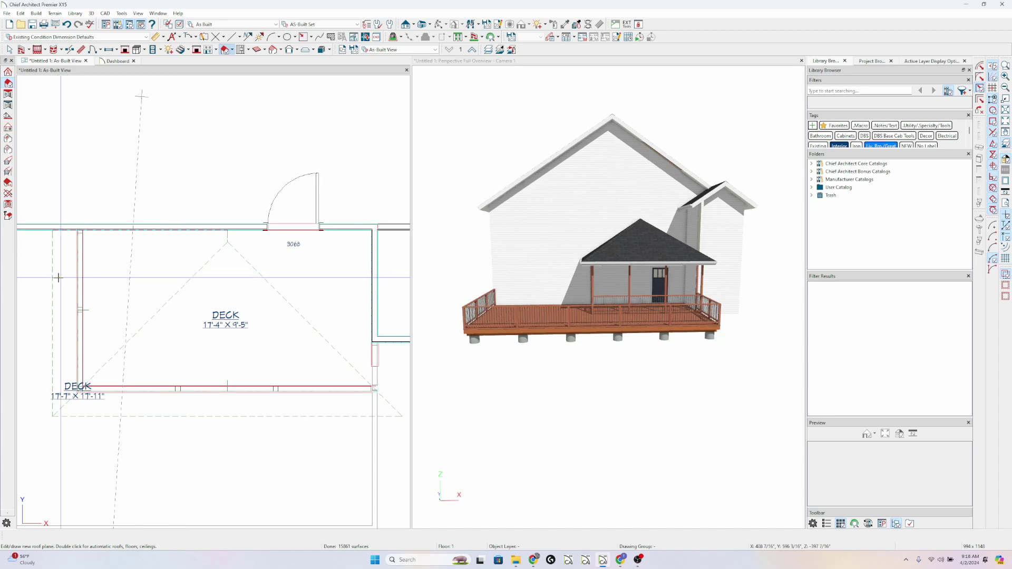
click(119, 285)
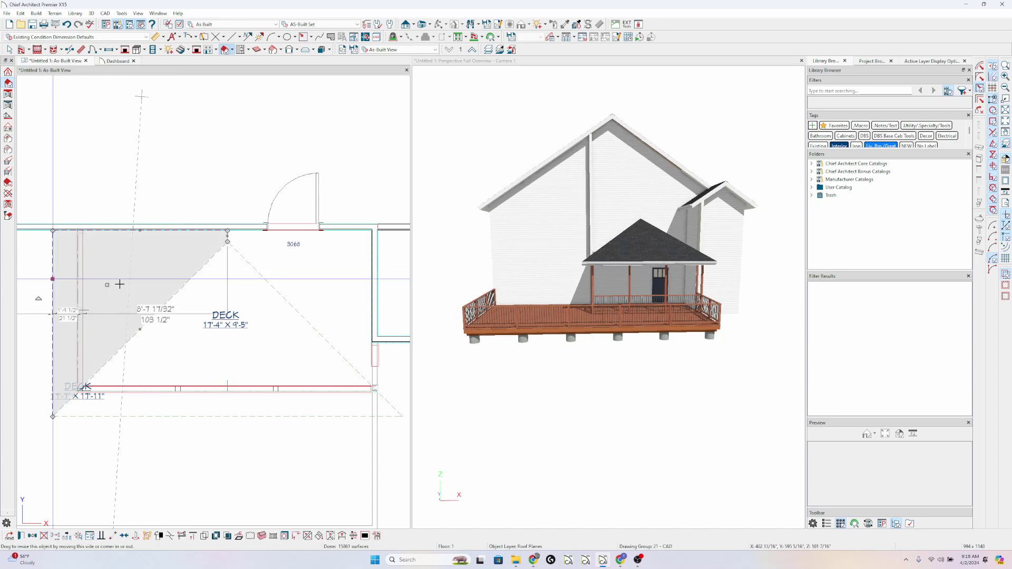
Lower the pitch of the remaining front roof plane over the covered deck in its specification.
double_click(203, 269)
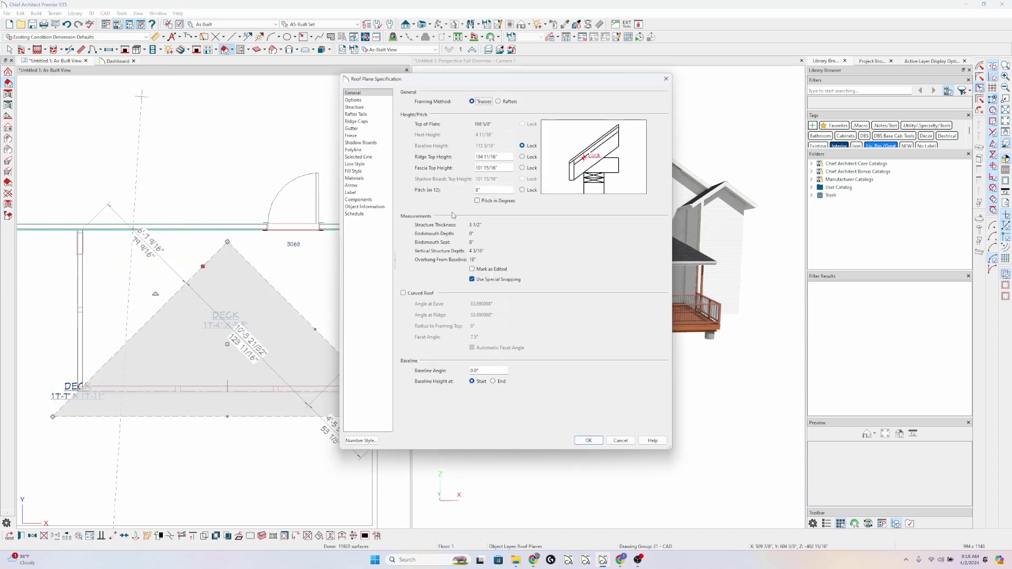
drag(480, 190, 471, 192)
key(Return)
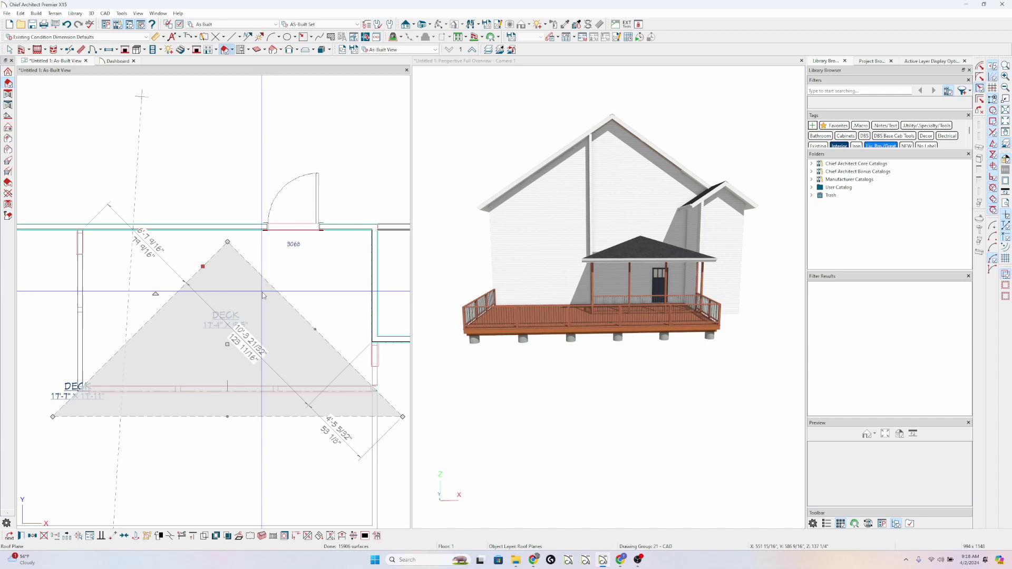
Try adding and moving a break on the front roof plane's right sloping edge, and undo it.
key(3)
click(348, 363)
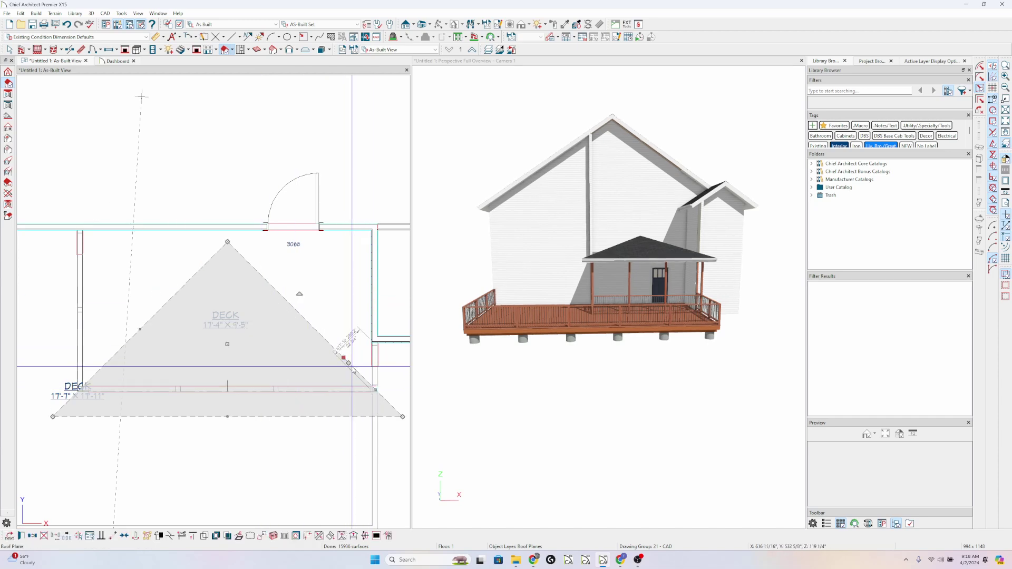
drag(349, 367, 404, 350)
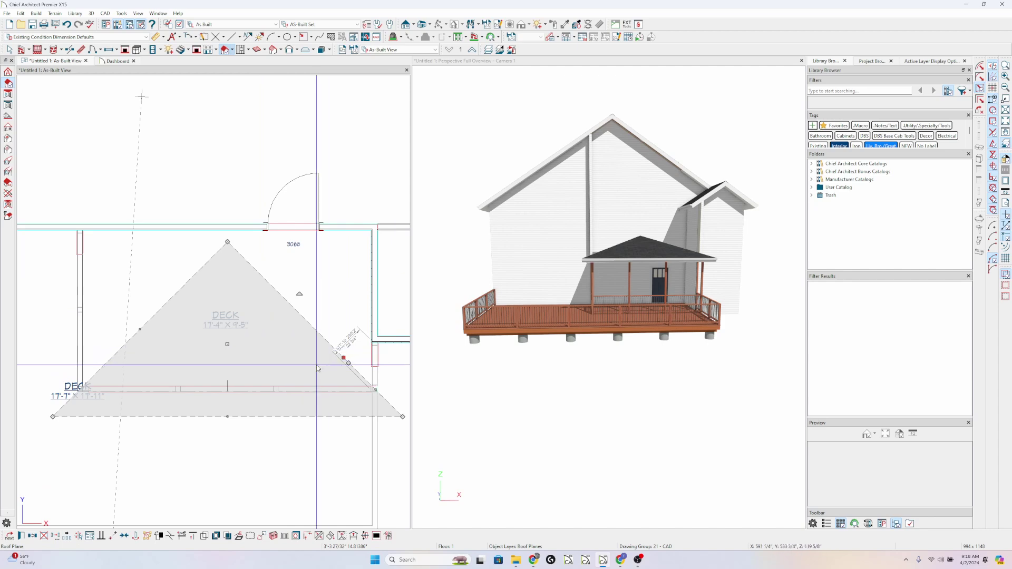
scroll(284, 341, up, 1)
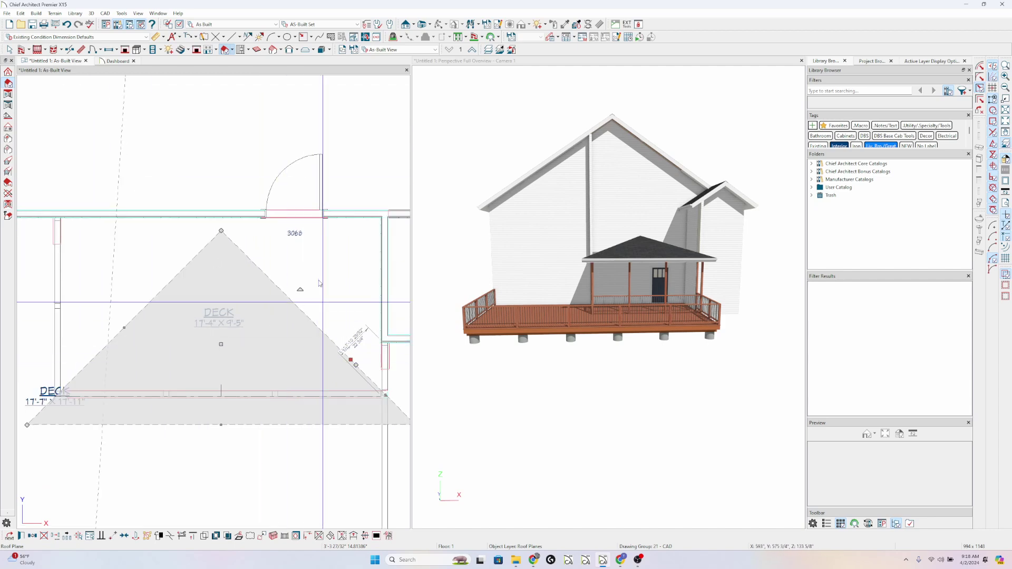
click(66, 24)
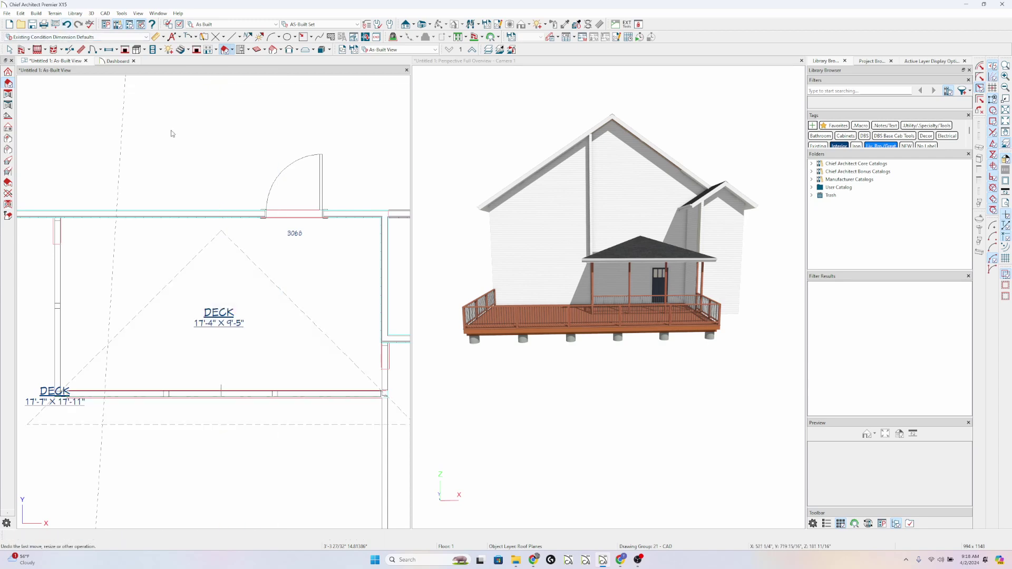
Select the front roof plane by its right sloping edge and locate the Add Break command for it.
scroll(346, 271, down, 2)
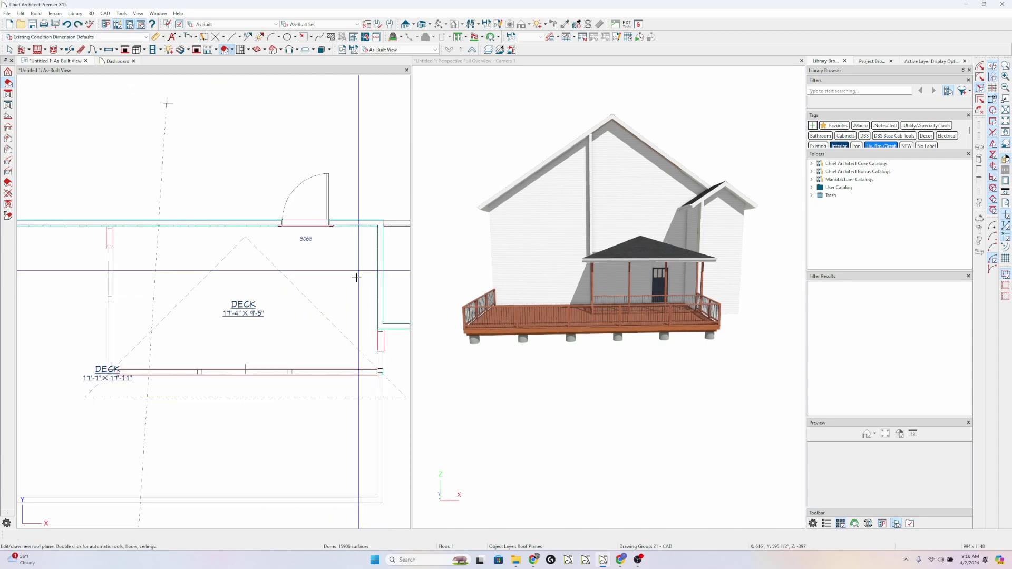
scroll(348, 360, up, 2)
click(359, 366)
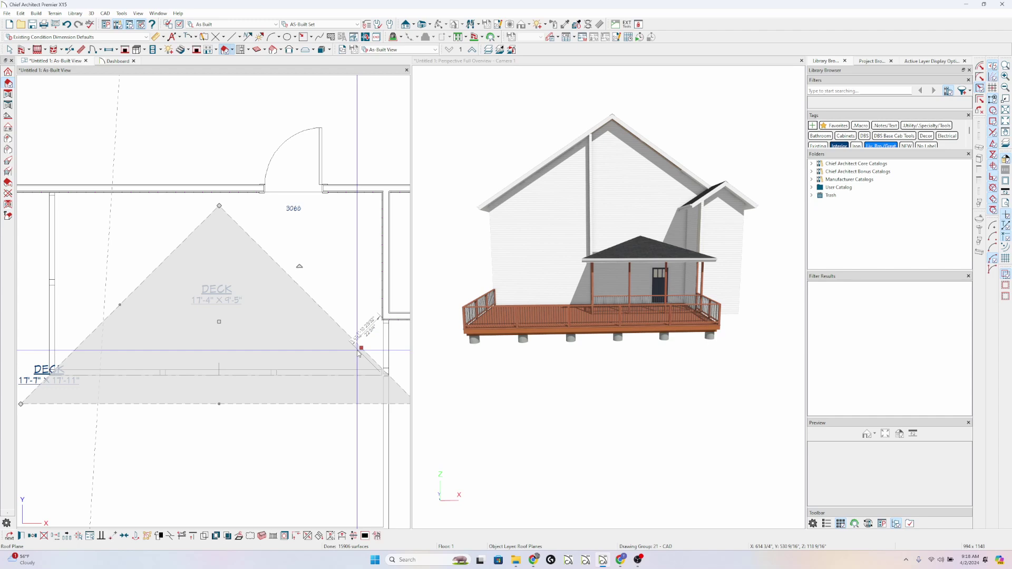
scroll(200, 511, up, 1)
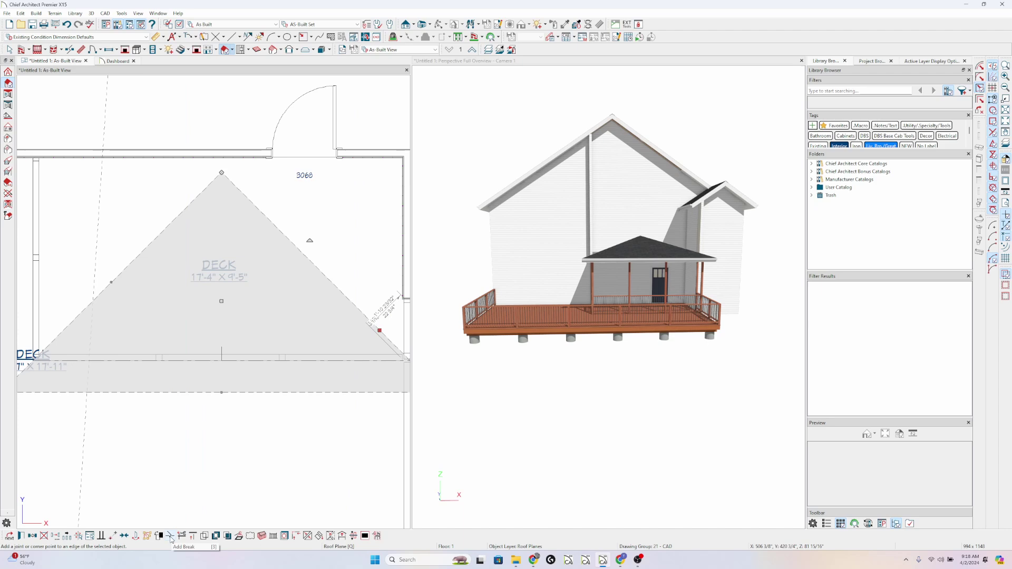
click(170, 536)
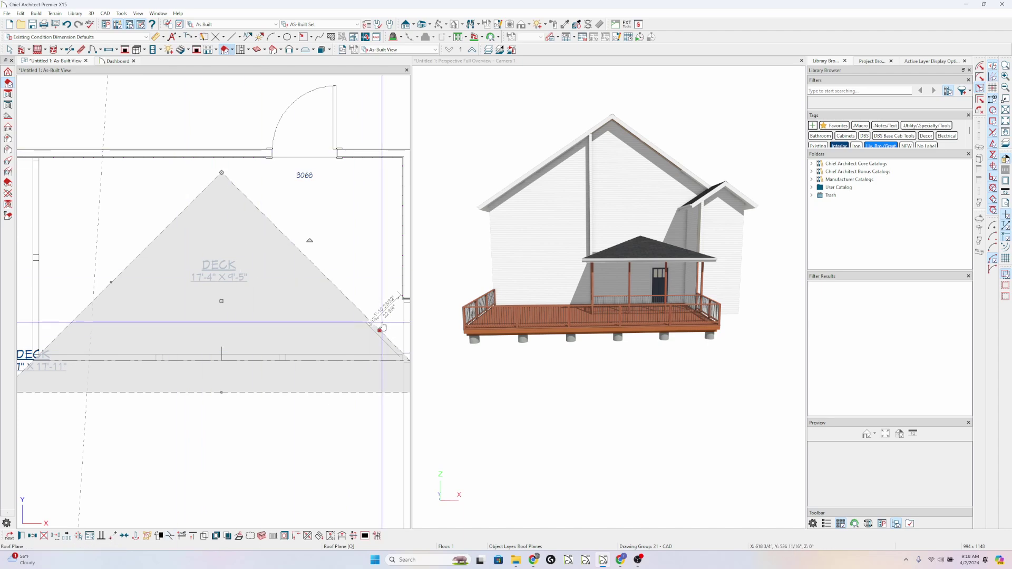
middle_drag(257, 257, 173, 249)
click(269, 299)
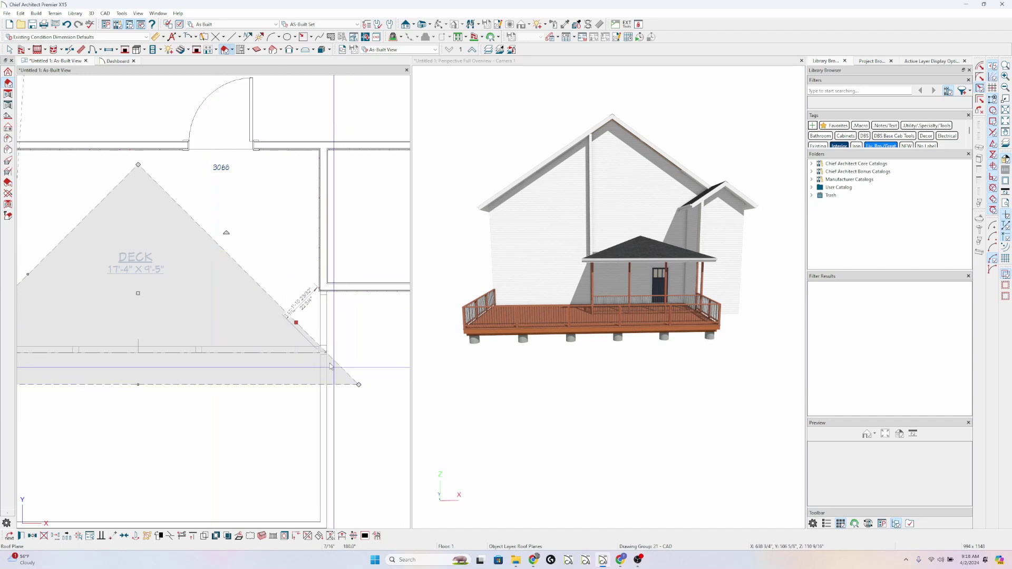
drag(269, 300, 298, 323)
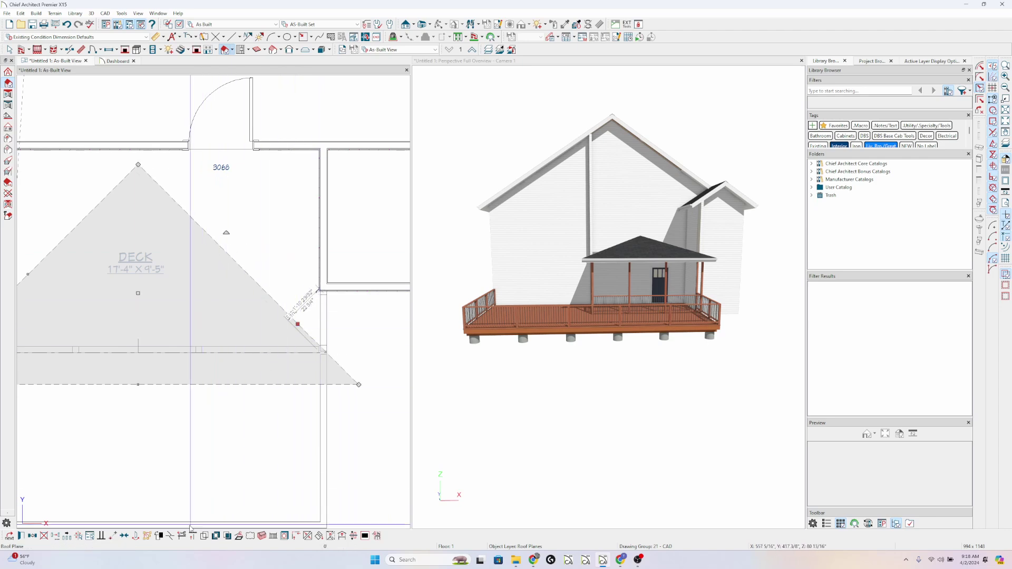
click(170, 537)
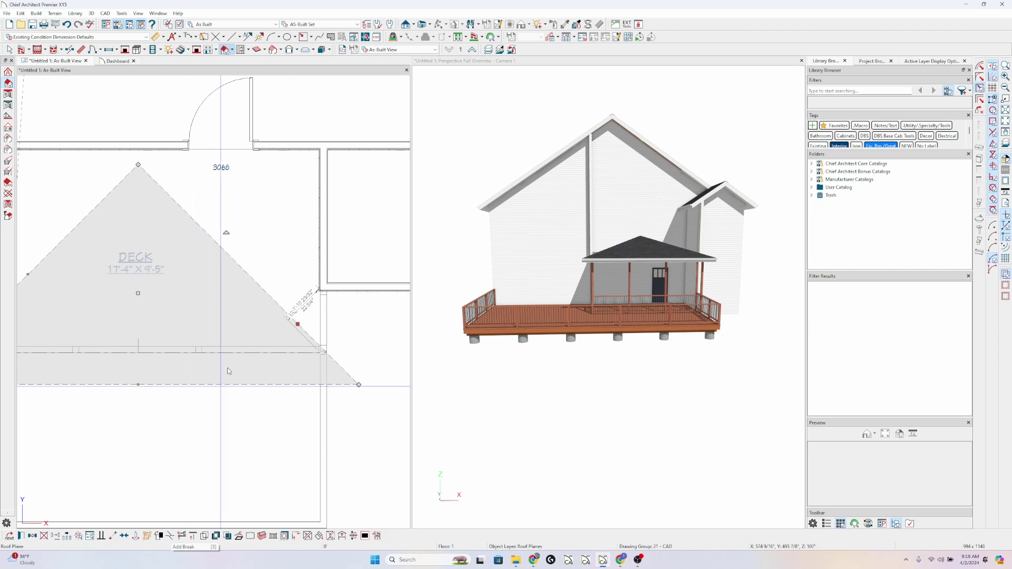
Add two breaks along the right sloping edge of the front roof plane, near the corner of the house bump-out.
right_click(264, 290)
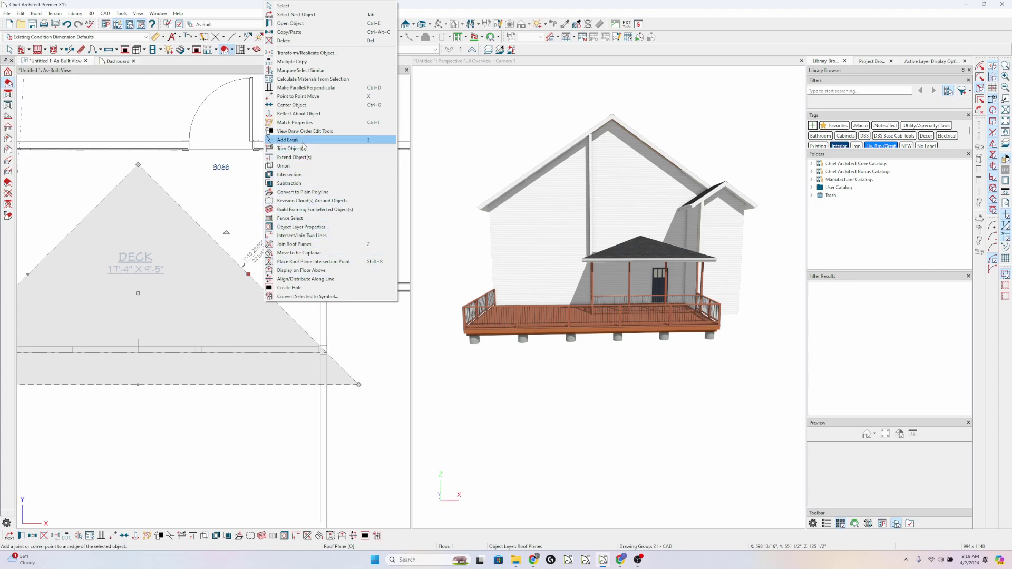
click(369, 141)
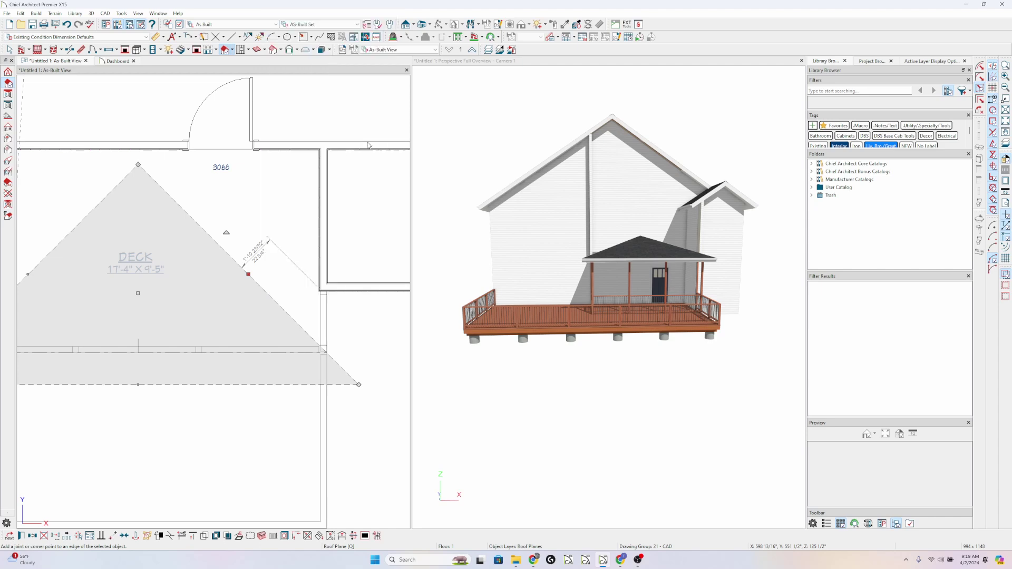
click(275, 299)
click(275, 299)
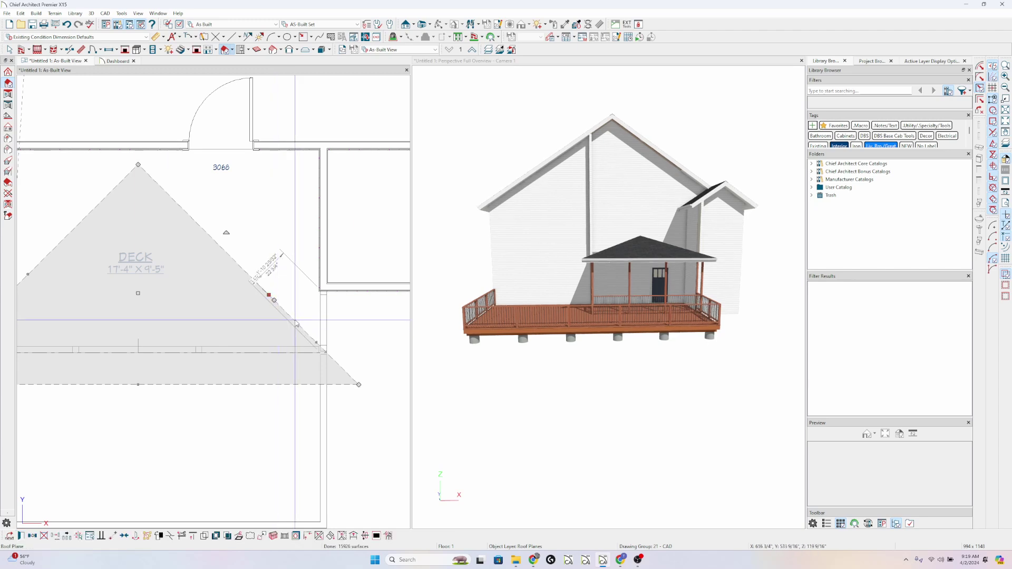
click(296, 323)
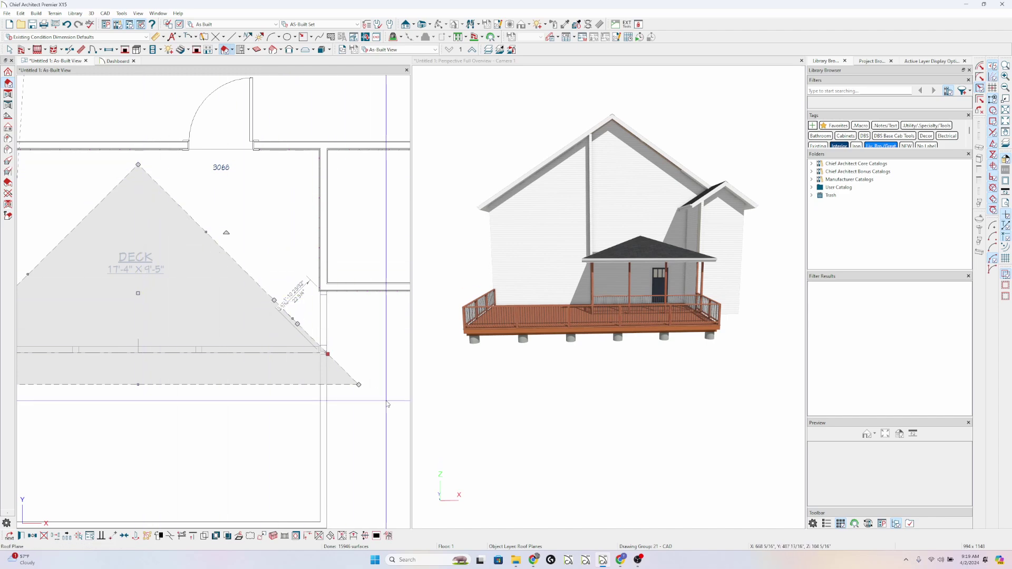
key(ctrl+2)
drag(373, 393, 174, 189)
mouse_move(137, 154)
mouse_down()
mouse_move(154, 159)
mouse_move(141, 153)
mouse_up()
mouse_move(368, 382)
mouse_down()
mouse_move(375, 395)
mouse_move(364, 382)
mouse_up()
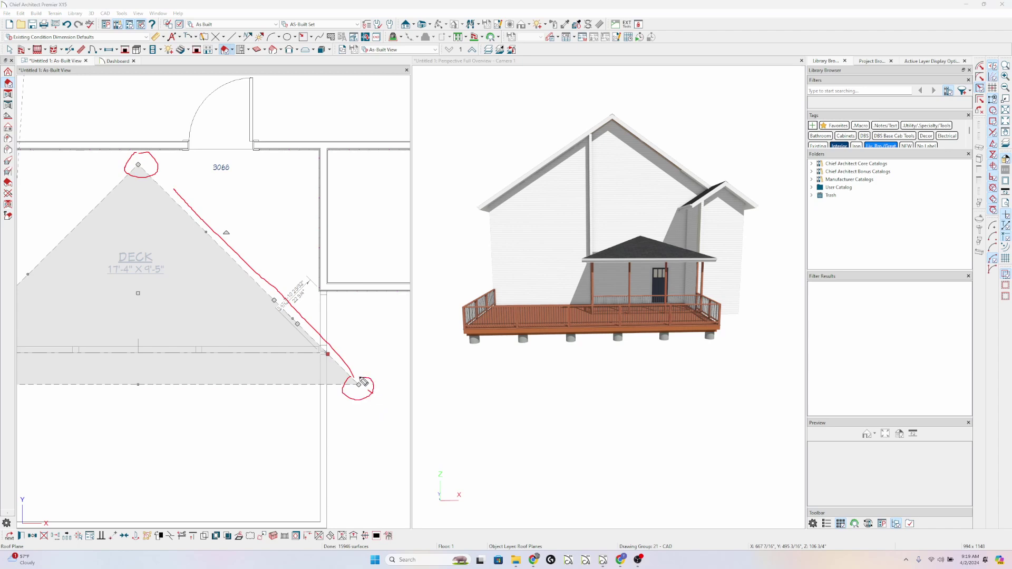
mouse_move(294, 320)
mouse_down()
mouse_move(305, 331)
mouse_move(304, 317)
mouse_move(266, 303)
mouse_move(277, 298)
mouse_up()
key(Escape)
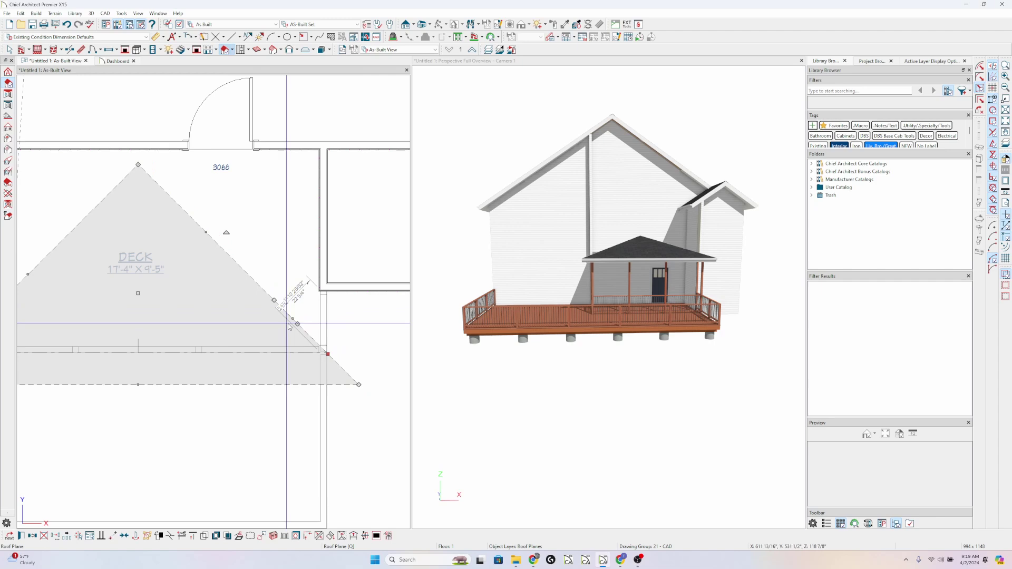
Reshape the front roof plane's right side with square corners, extending it around the house bump-out and flush with its walls.
drag(297, 324, 357, 301)
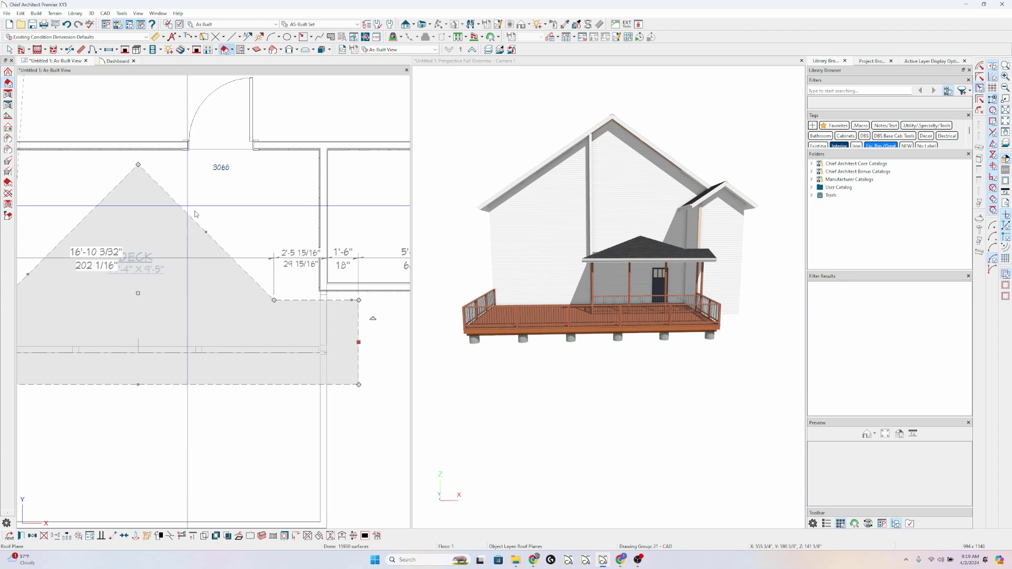
key(Escape)
click(217, 243)
drag(216, 243, 274, 166)
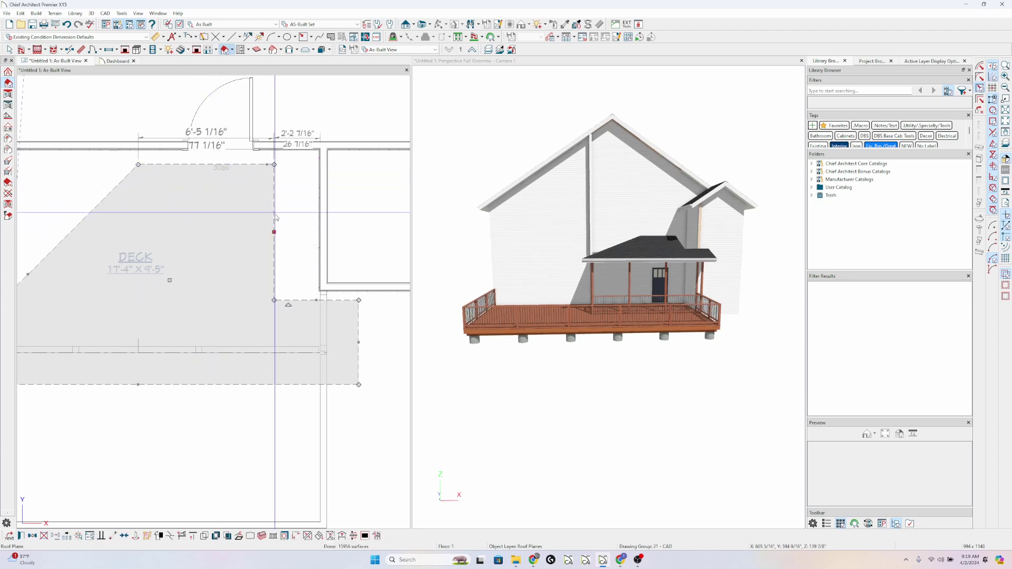
drag(274, 235, 319, 238)
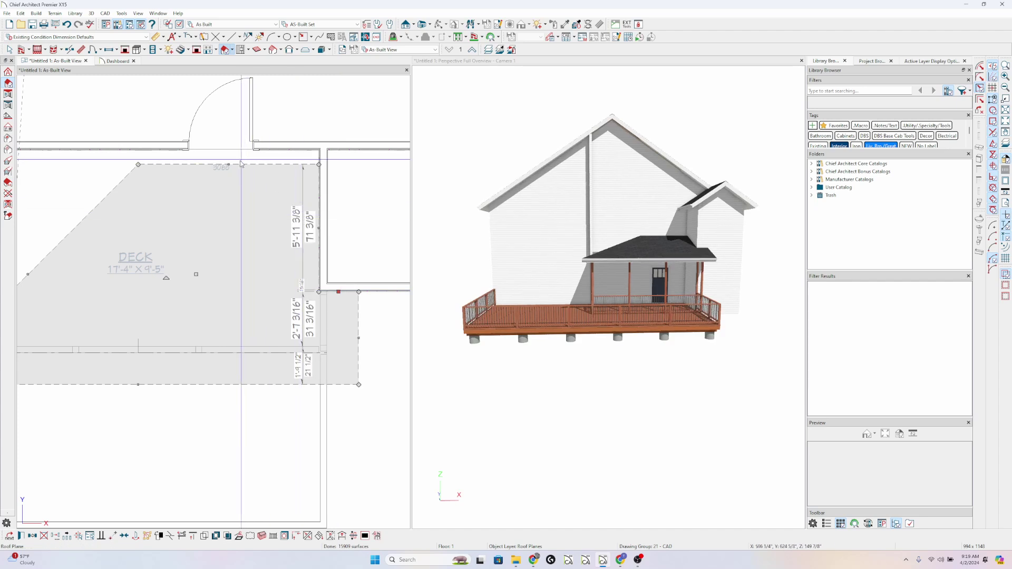
Extend the front roof plane's upper edge to the house wall and square off its left side out to the overhang.
drag(236, 165, 29, 166)
scroll(368, 216, down, 2)
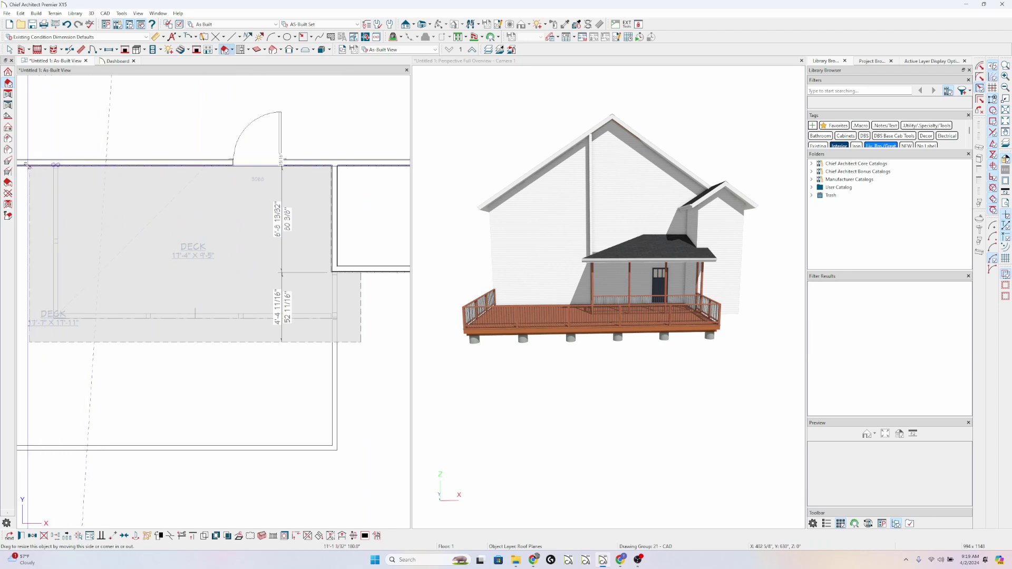